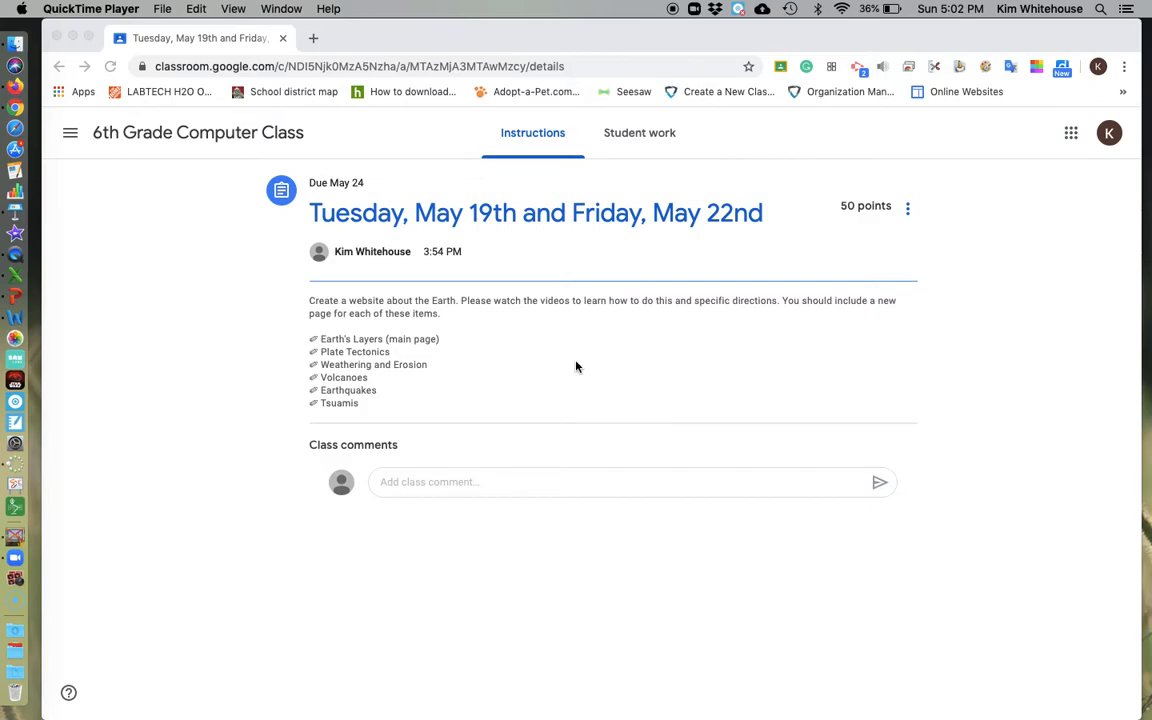
# Step: Switch from Google Classroom to the new Google Sites and create a blank site
pyautogui.click(1072, 140)
pyautogui.click(1071, 136)
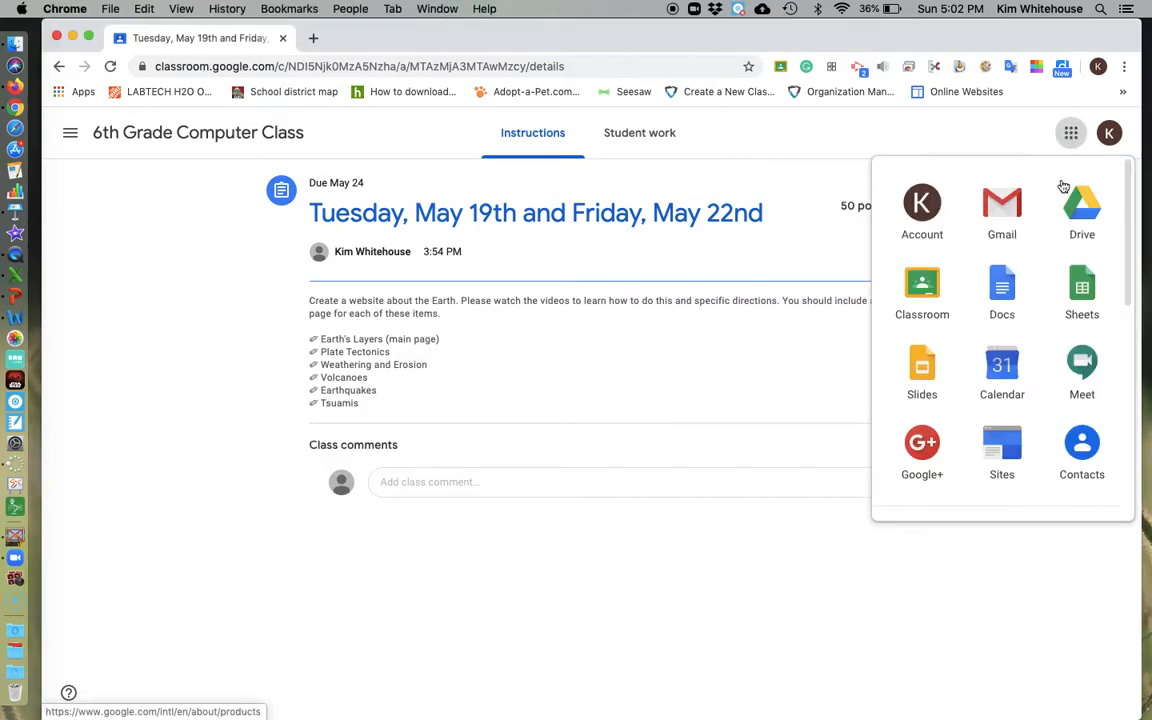
pyautogui.click(1004, 455)
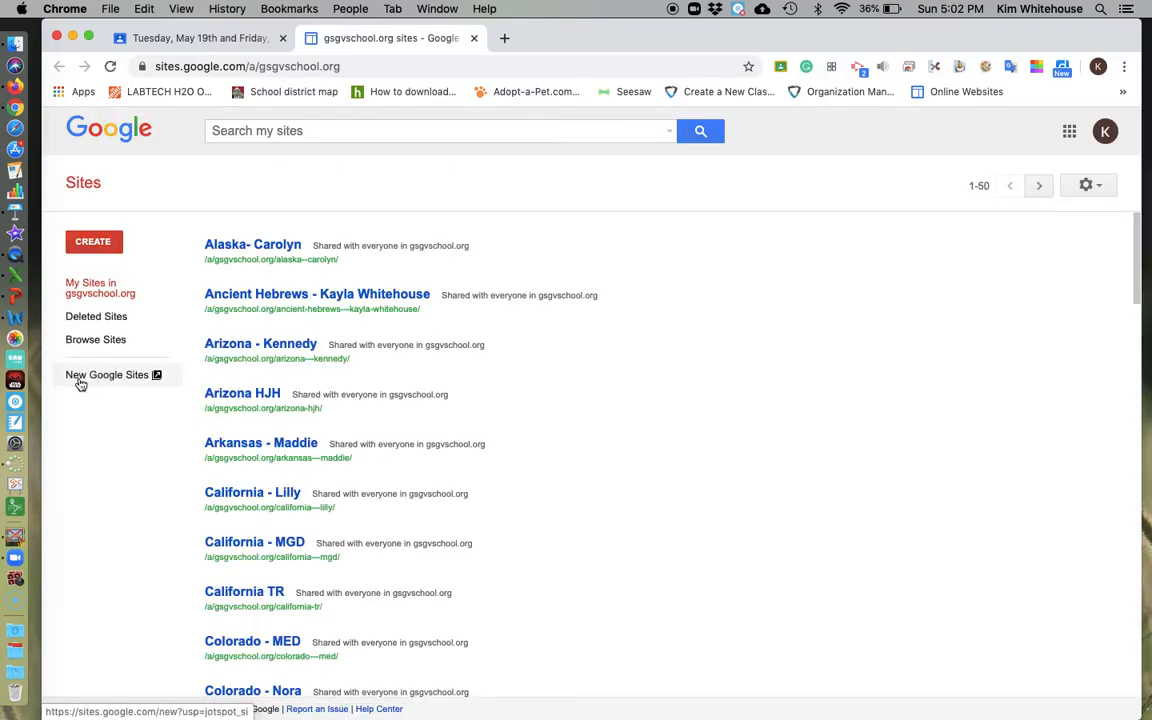
pyautogui.click(135, 376)
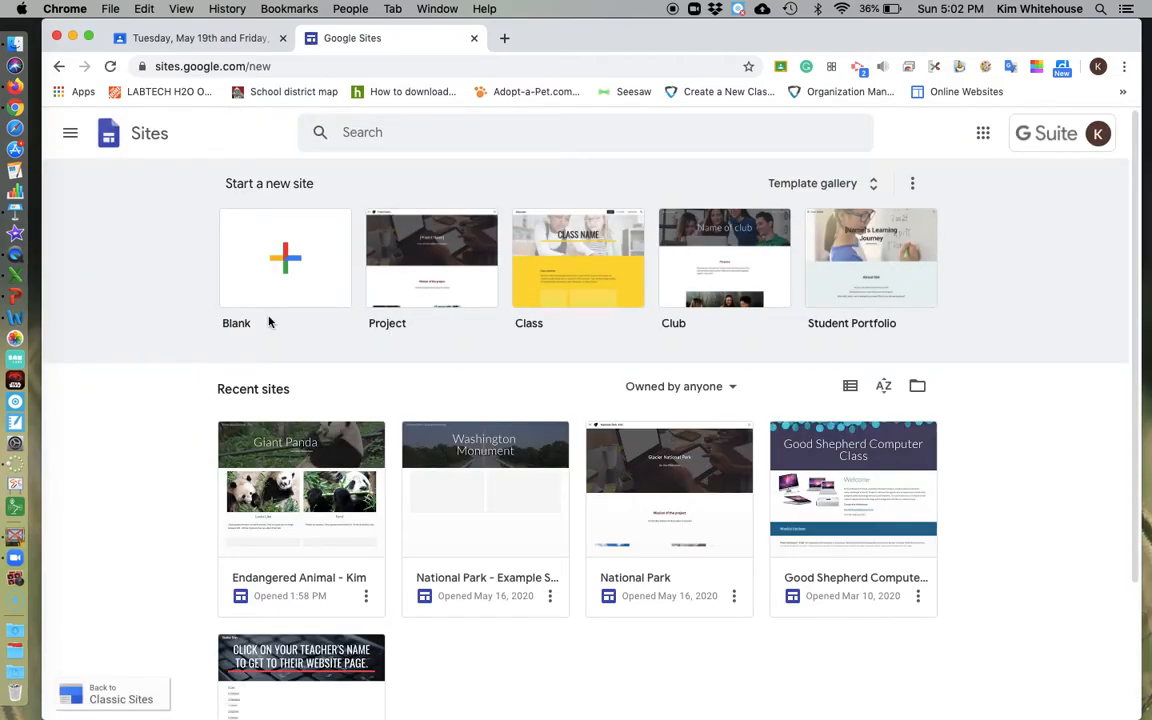
pyautogui.click(295, 272)
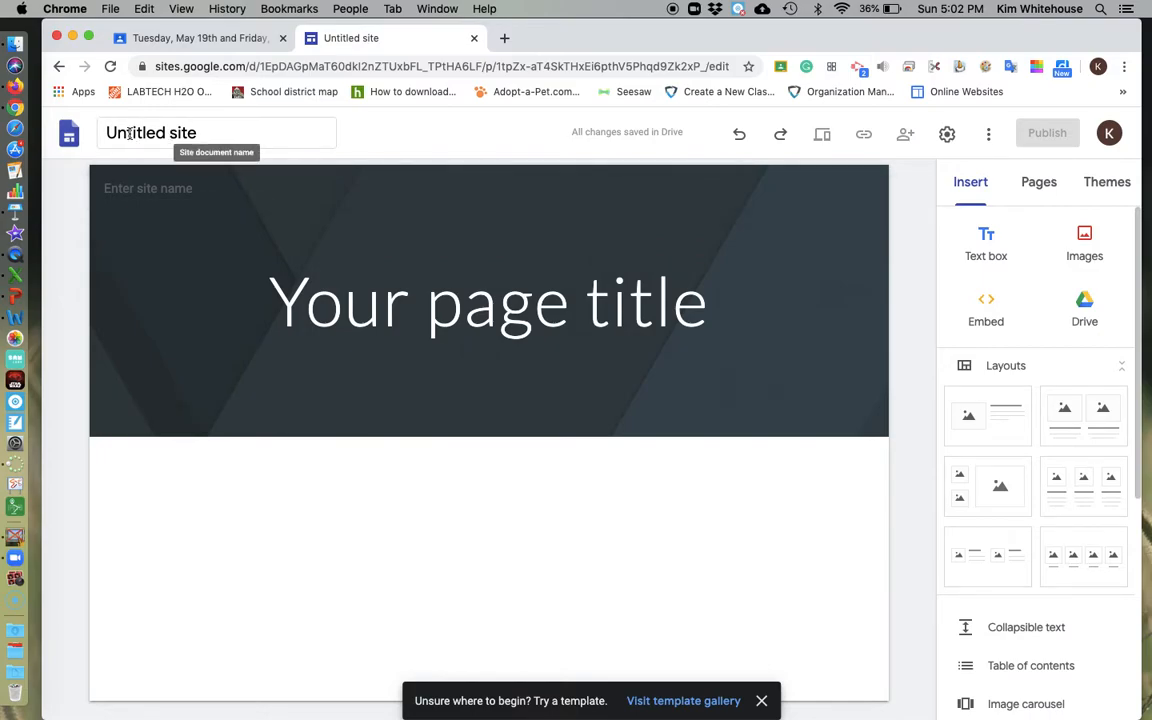
# Step: Rename the site document as "The Earth - " followed by the author's first name
pyautogui.click(200, 130)
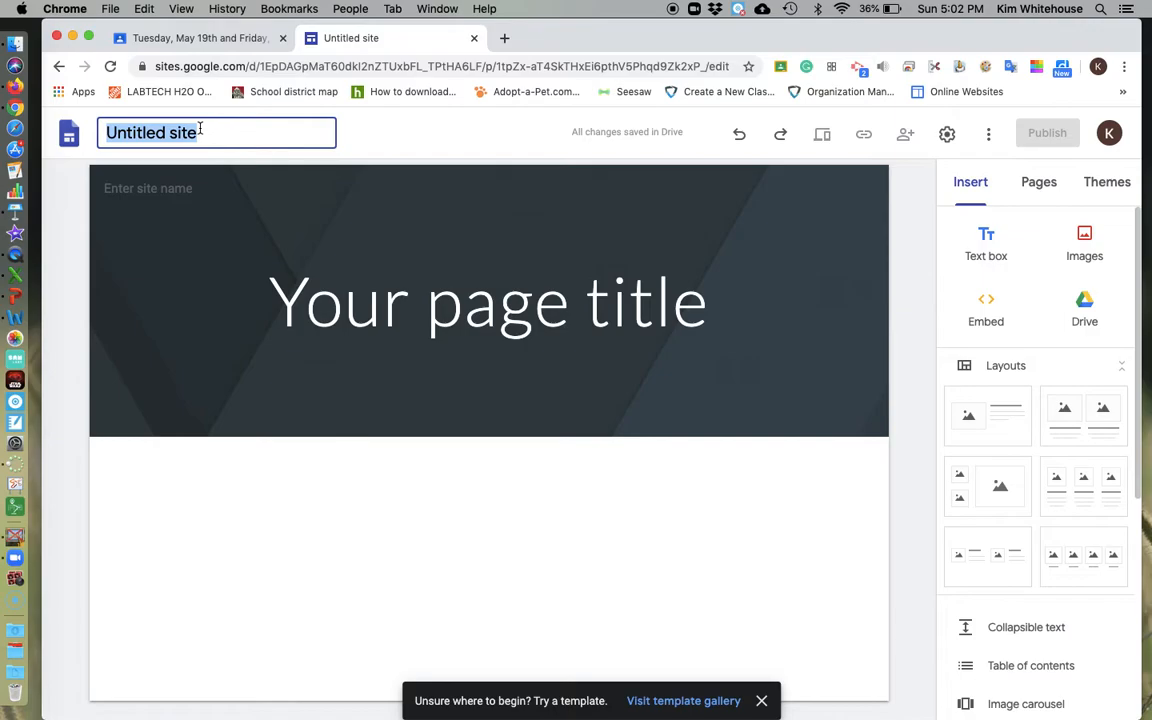
pyautogui.write('The Earth')
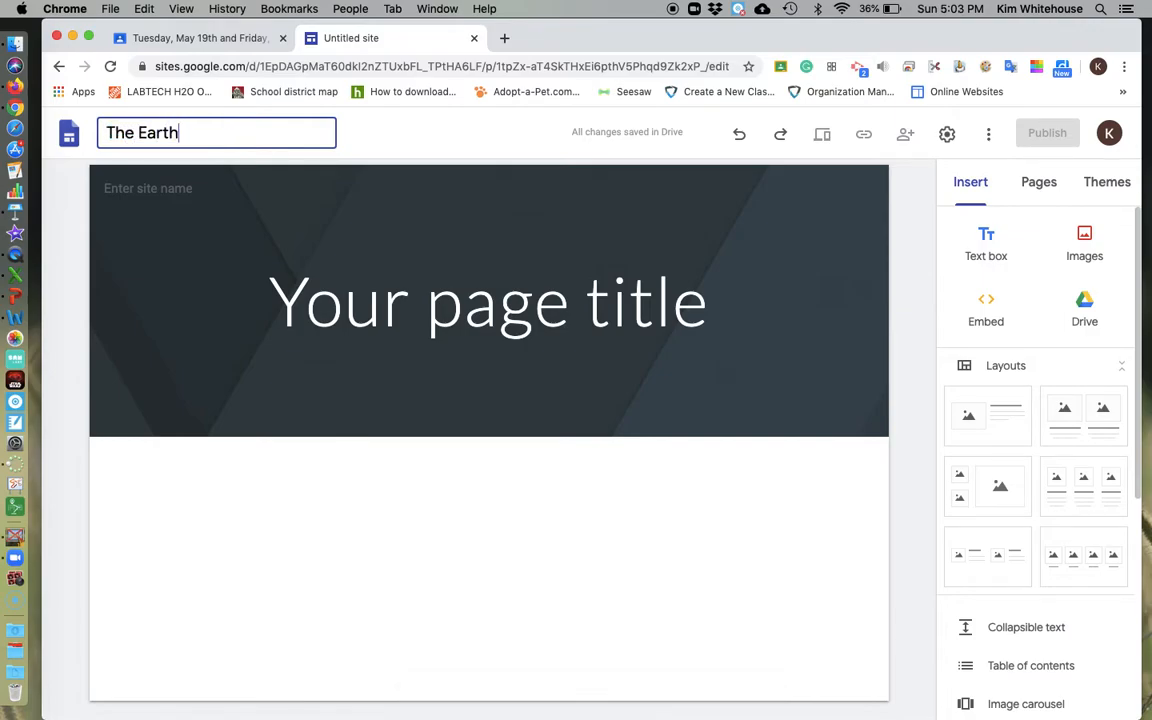
pyautogui.write(' - Kim')
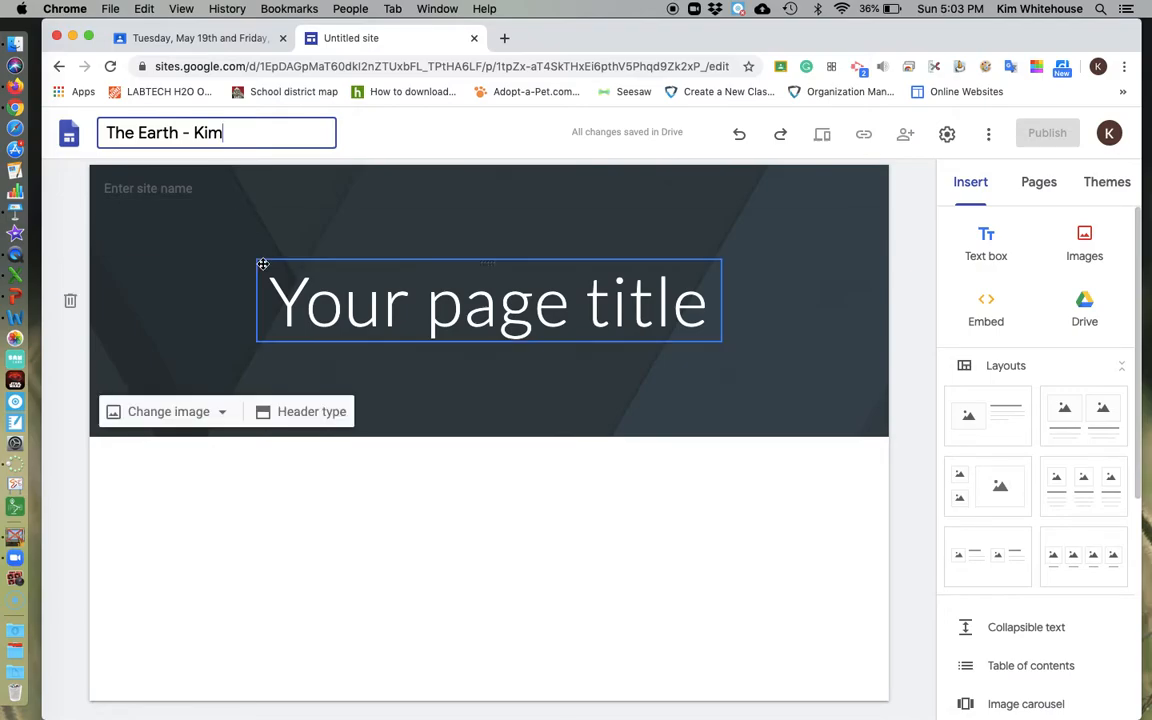
# Step: Replace the placeholder page title in the header with "The Earth"
pyautogui.click(352, 312)
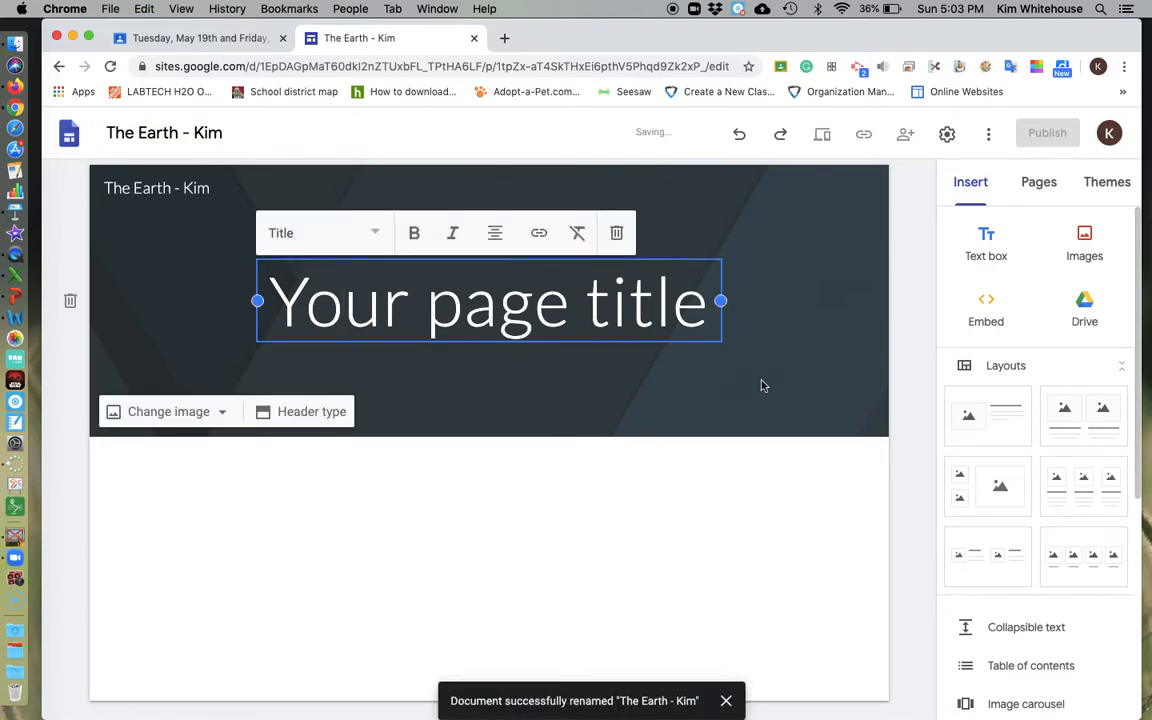
pyautogui.moveTo(712, 305); pyautogui.dragTo(220, 292)
pyautogui.write('Th')
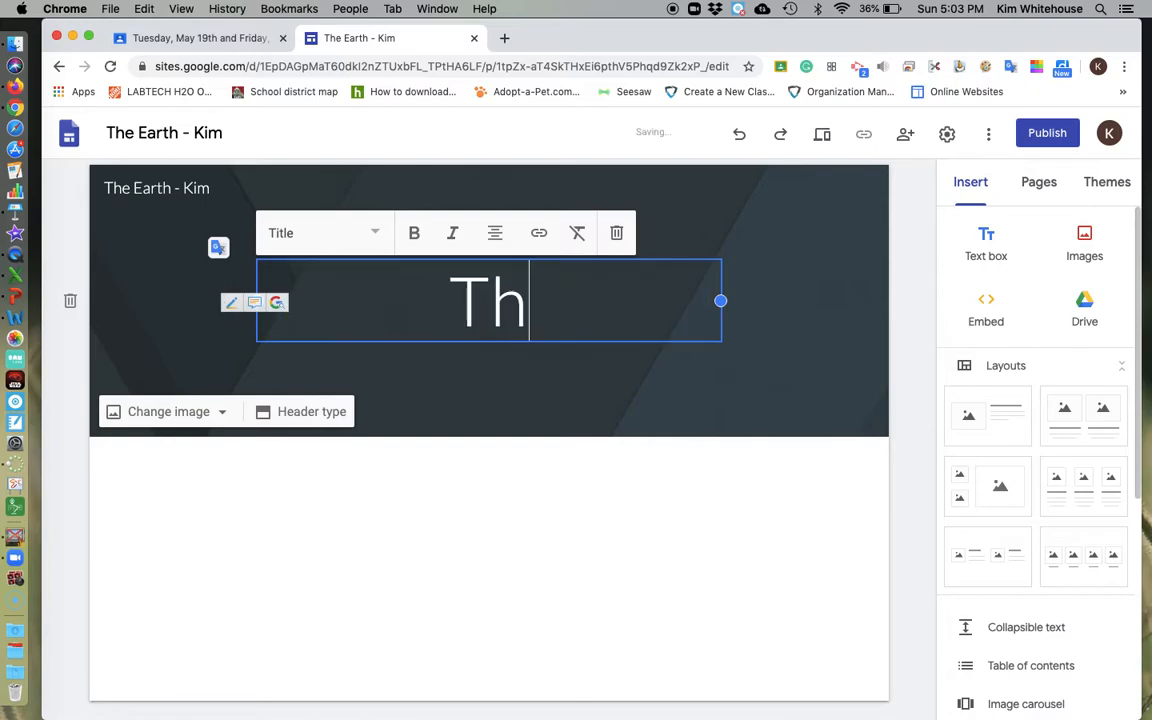
pyautogui.write('e Earth')
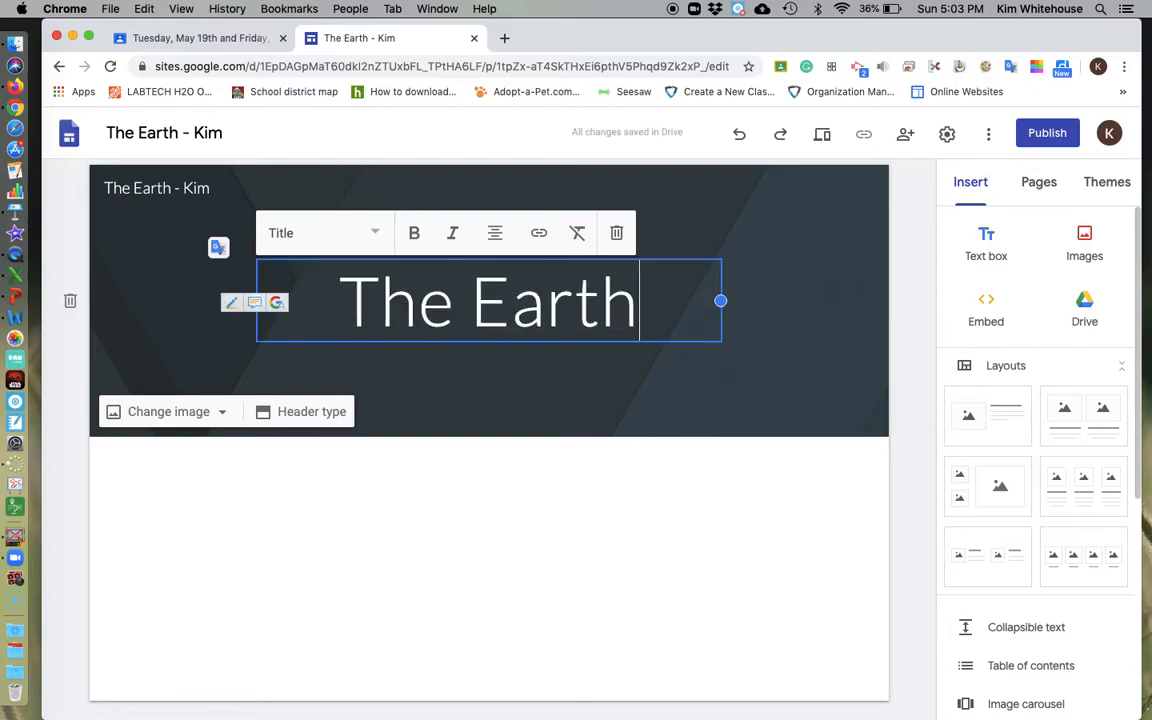
pyautogui.click(499, 414)
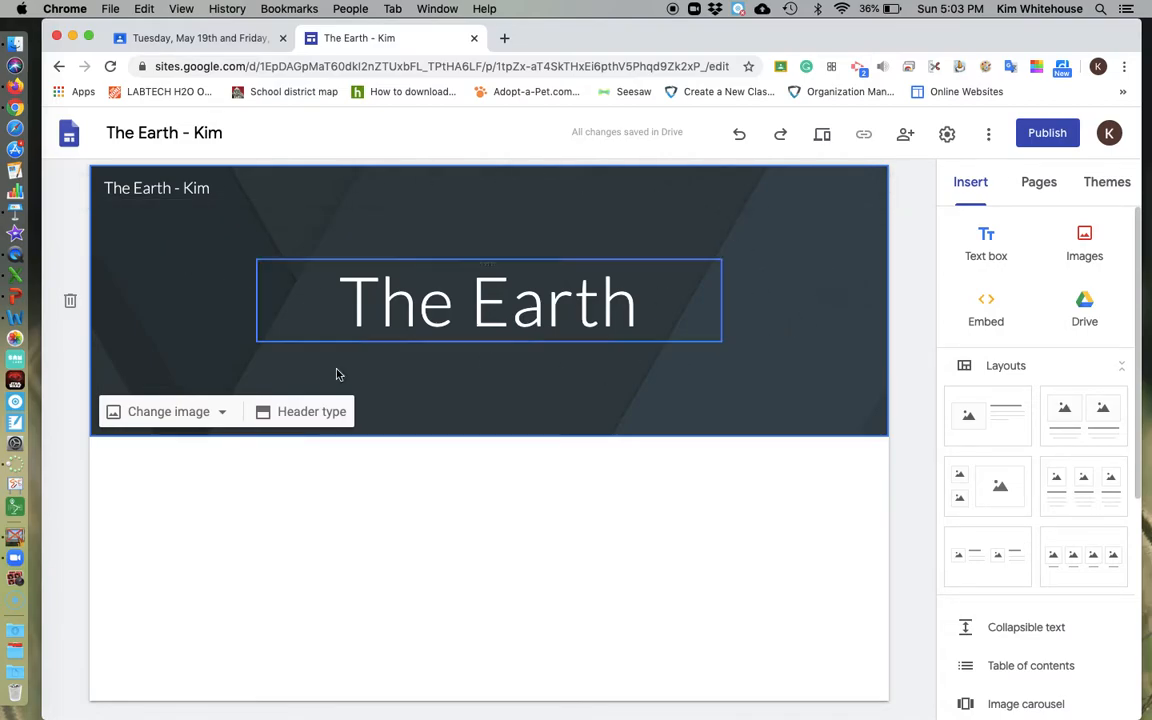
# Step: Change the header image to the sunrise over Earth's blue horizon, found with an image search for "earth"
pyautogui.click(167, 415)
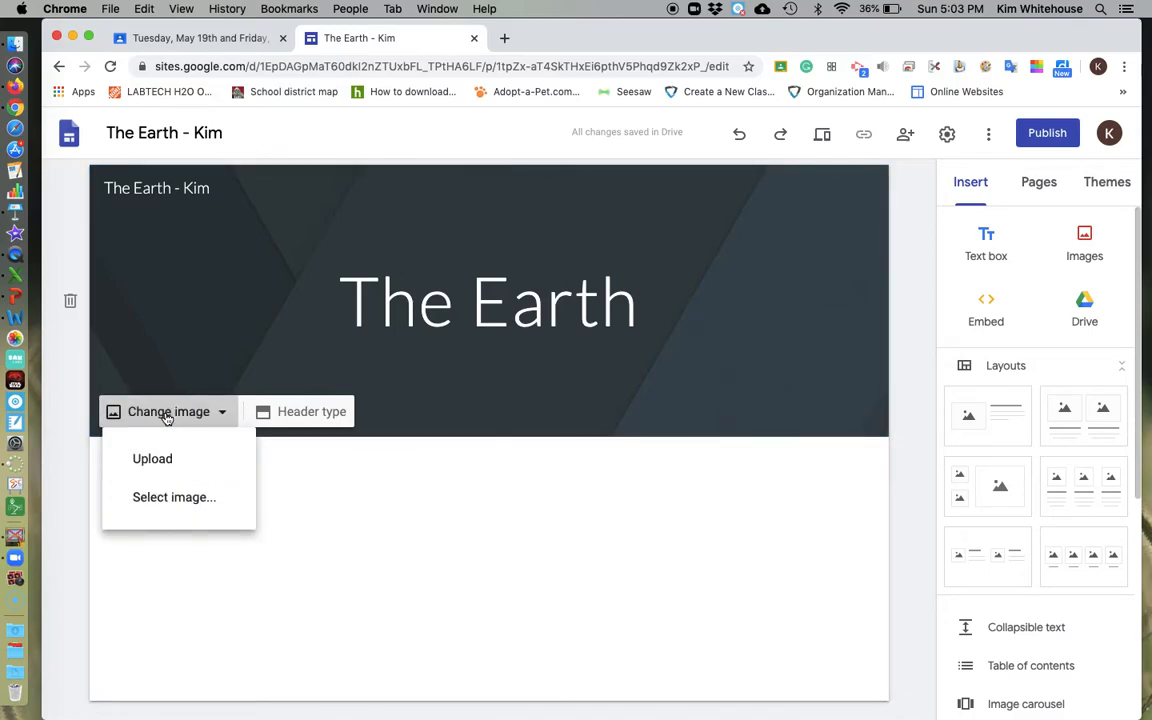
pyautogui.click(181, 507)
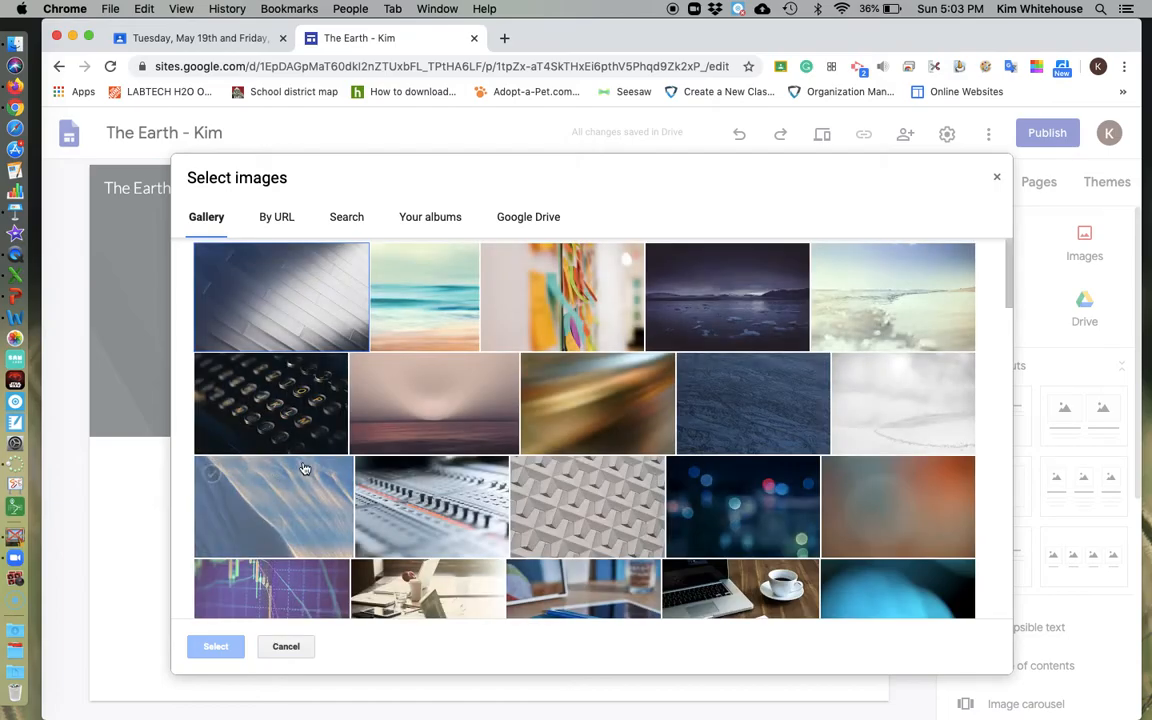
pyautogui.click(345, 225)
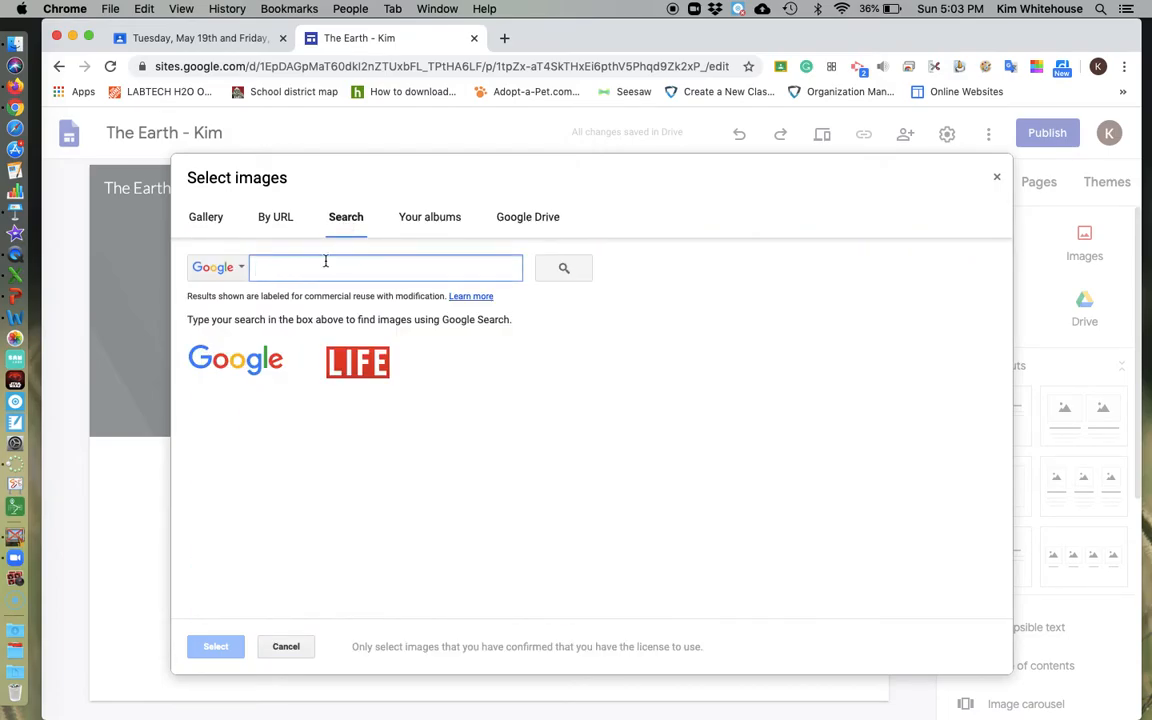
pyautogui.write('eat')
pyautogui.write('rth')
pyautogui.press('Return')
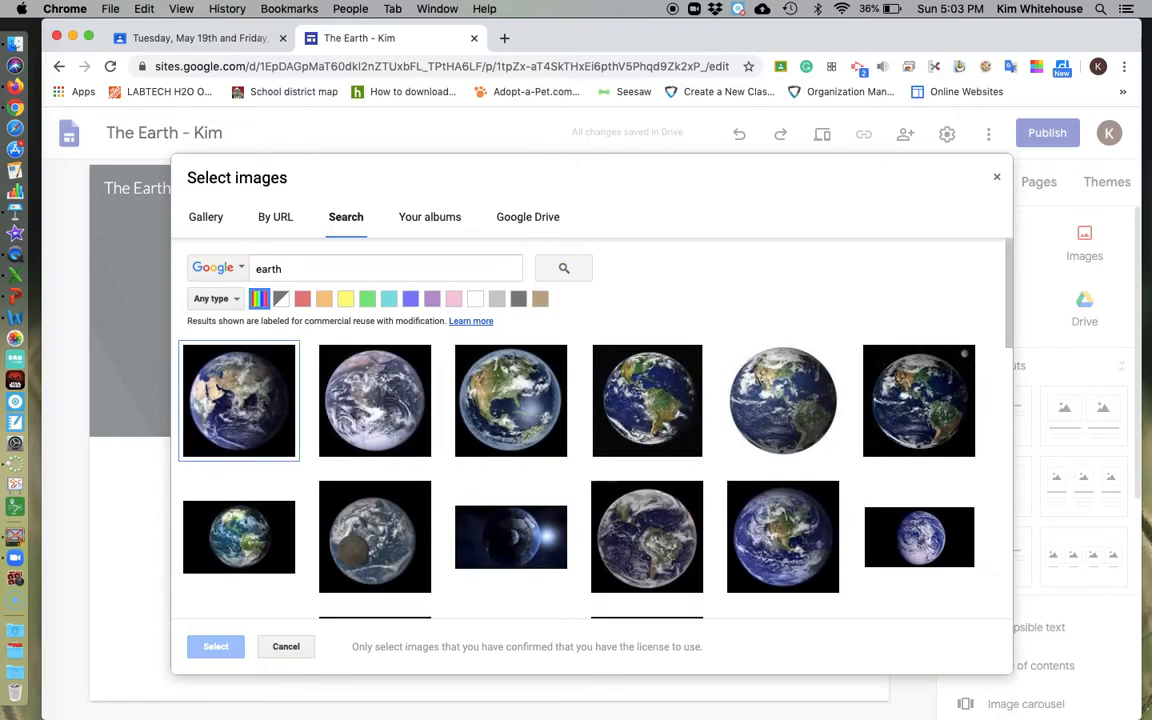
pyautogui.scroll(-5, 740, 566)
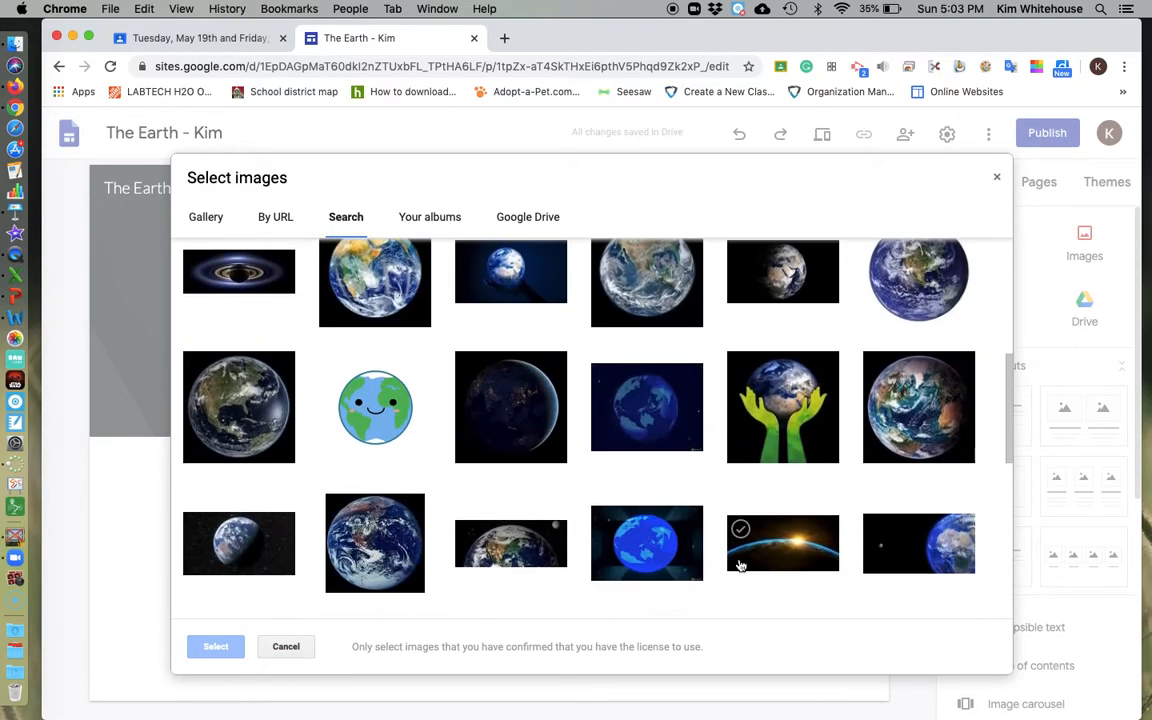
pyautogui.scroll(-3, 740, 566)
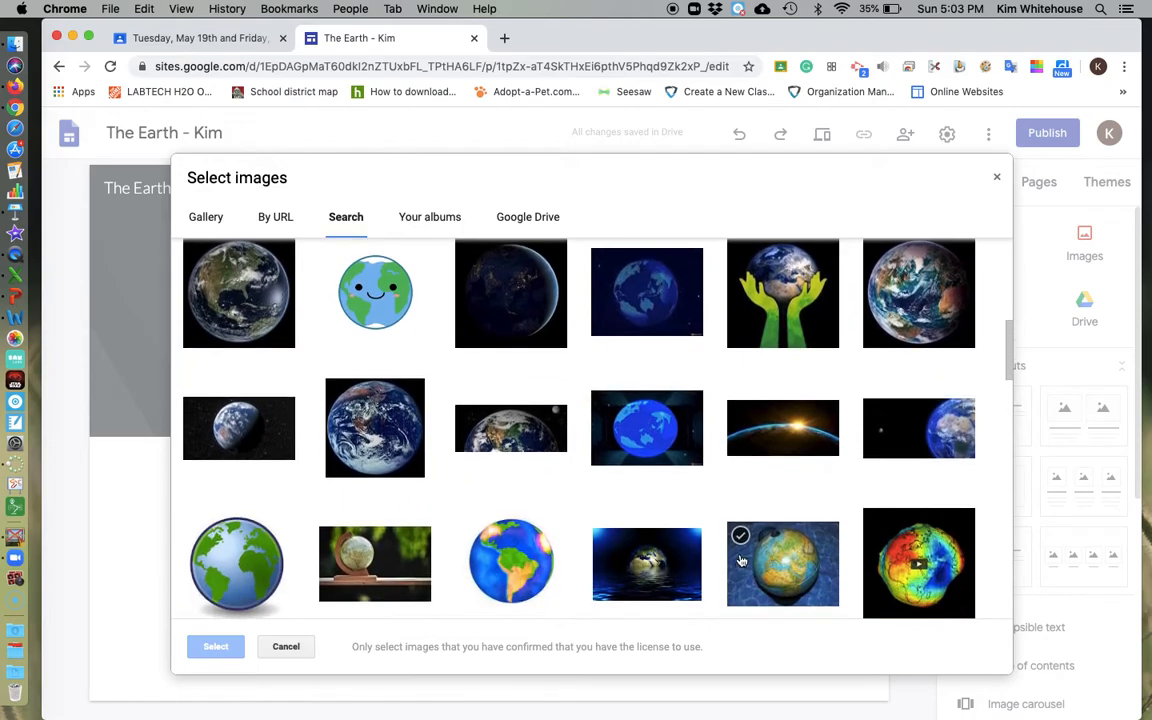
pyautogui.click(750, 420)
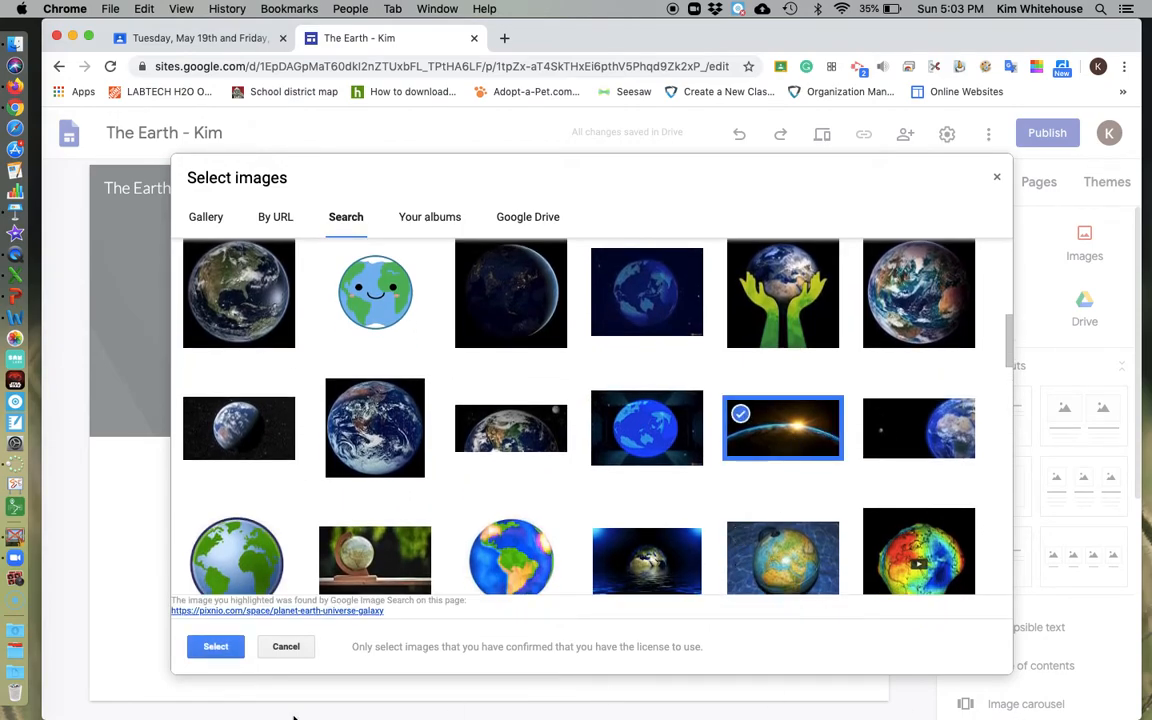
pyautogui.click(216, 647)
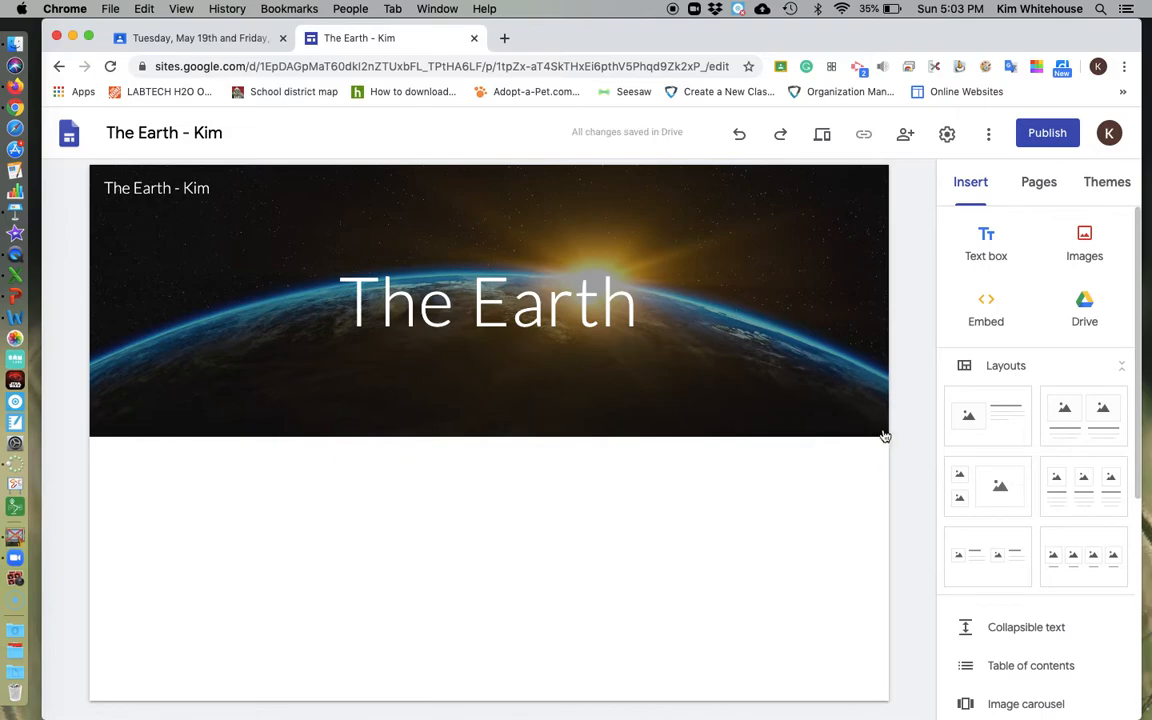
# Step: Insert the layout with one image beside text below the header and give it the heading "Layers of the Earth"
pyautogui.moveTo(880, 428)
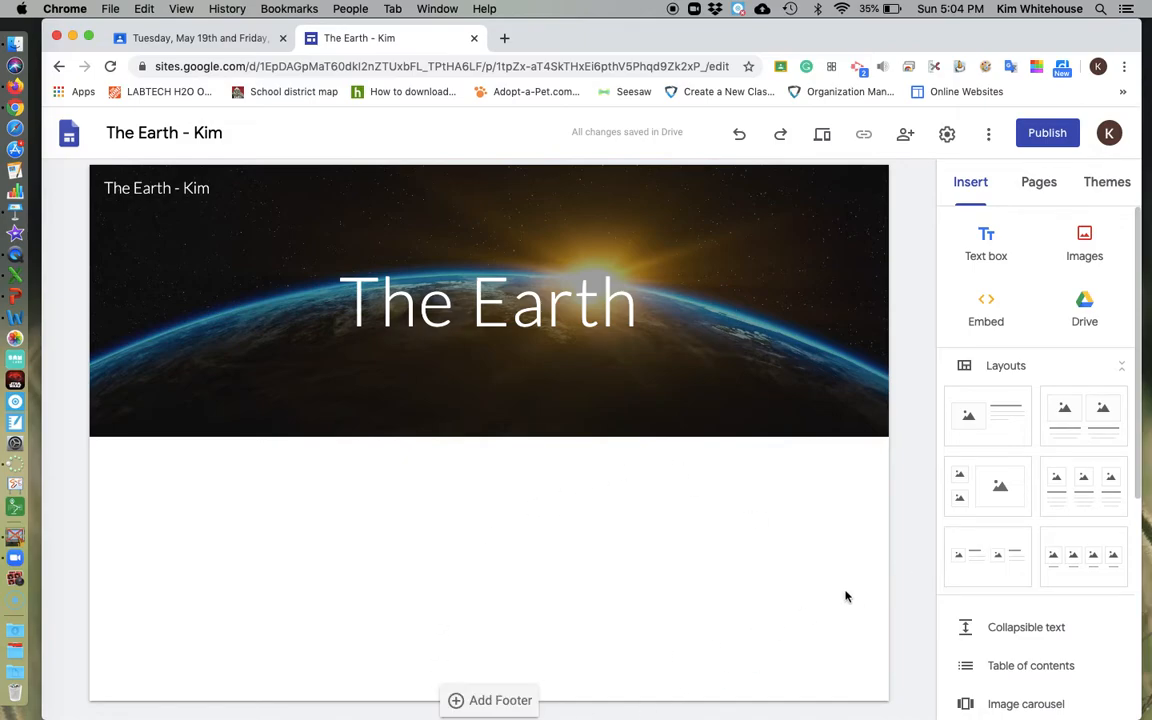
pyautogui.click(1005, 420)
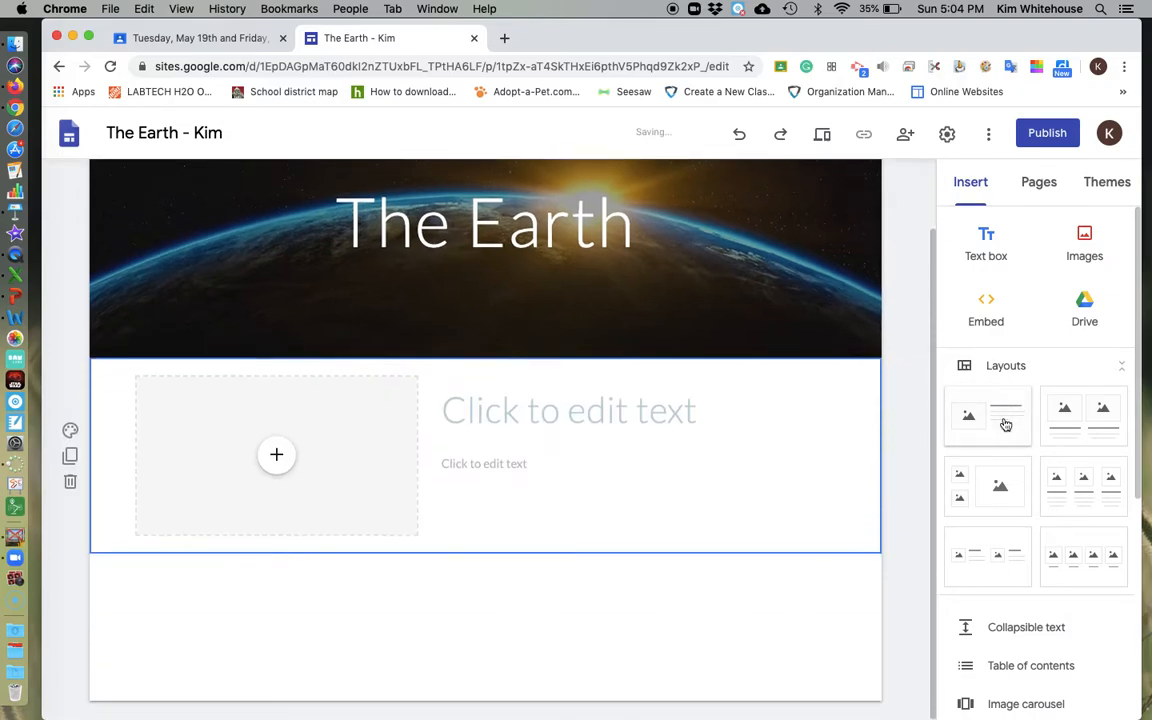
pyautogui.click(468, 408)
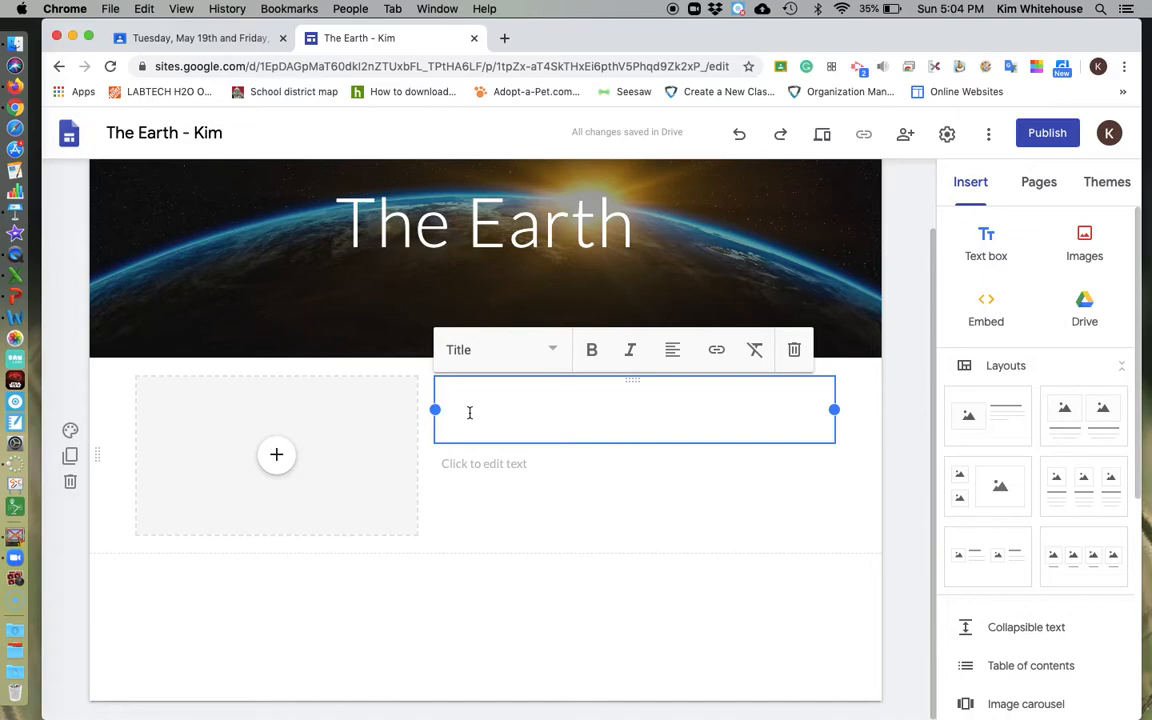
pyautogui.write('Layers of the Earth')
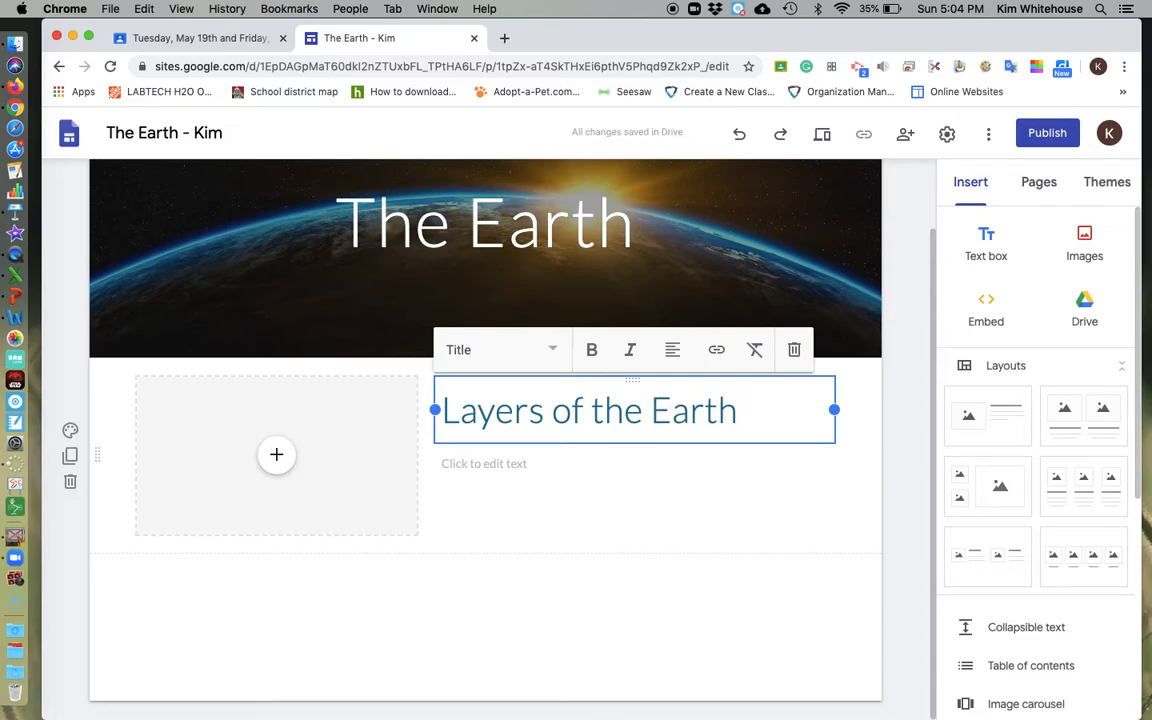
# Step: Start the body text with "The earth is like an onion in that is has many different layers. It has the center called the core"
pyautogui.click(461, 470)
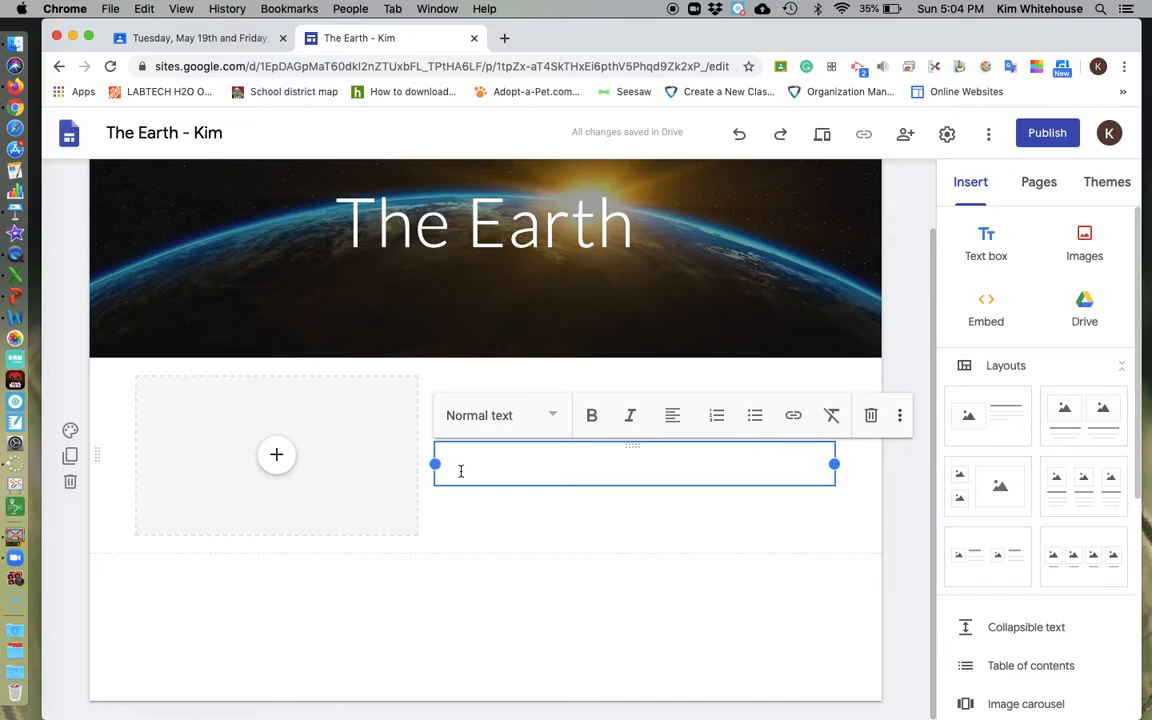
pyautogui.write('The earth is like a')
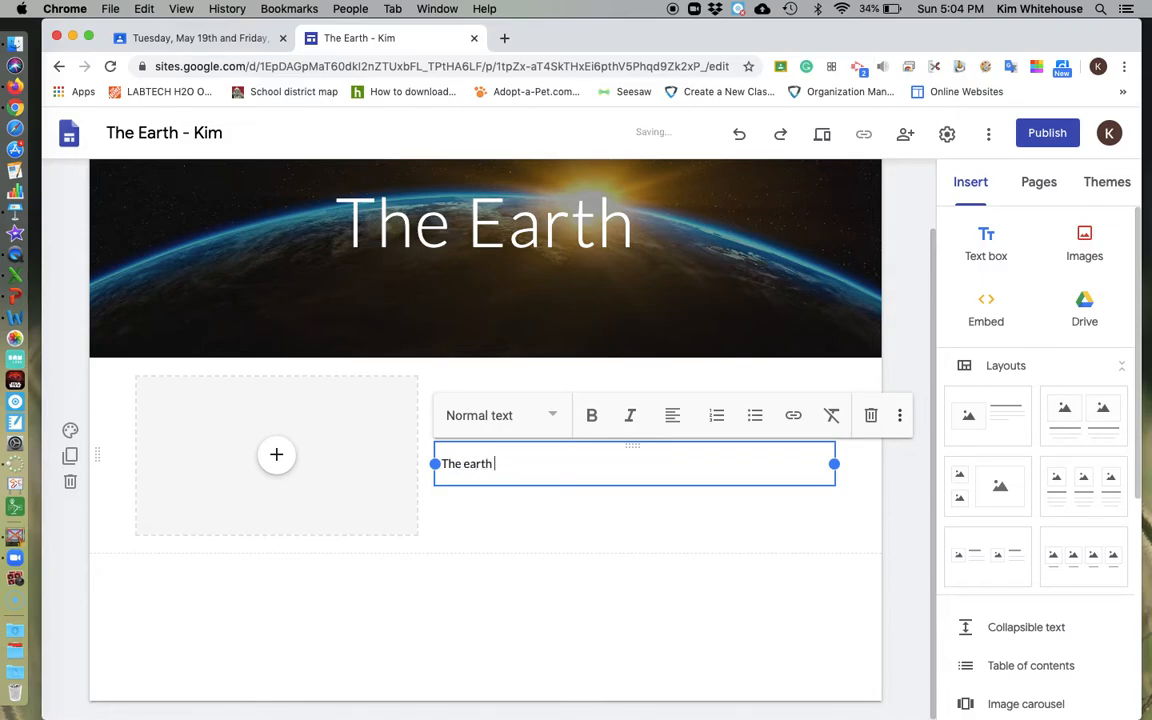
pyautogui.write('n onion in thea')
pyautogui.press('BackSpace')
pyautogui.press('BackSpace')
pyautogui.write('at is ')
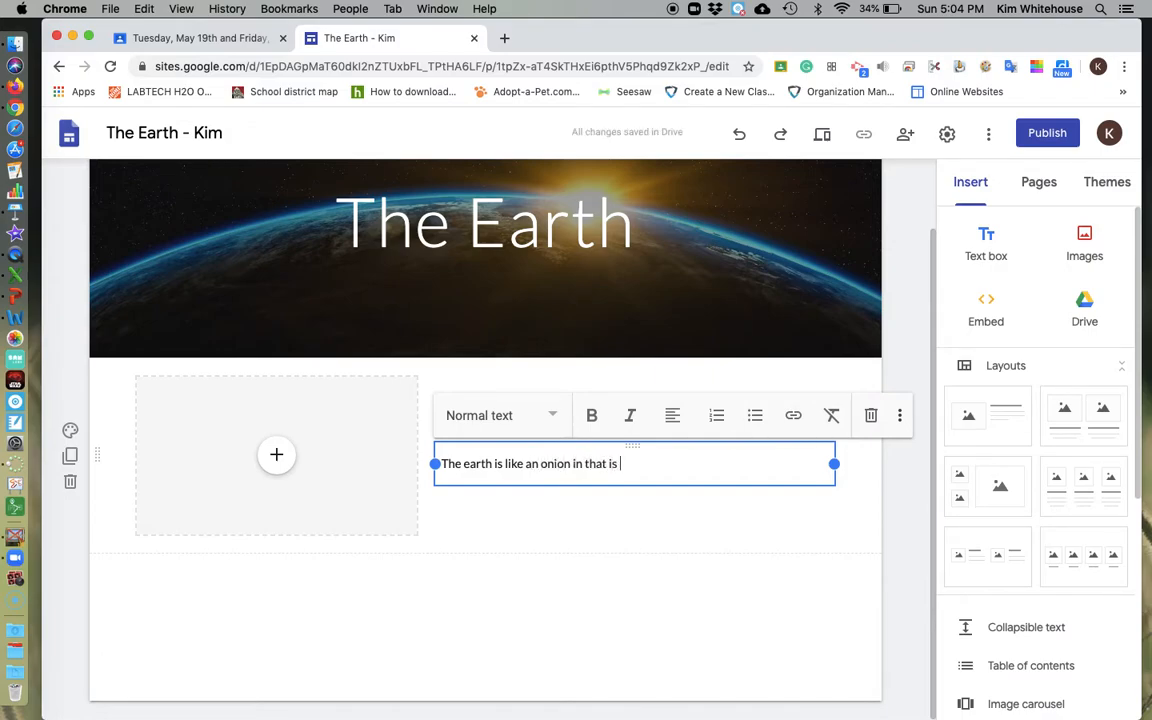
pyautogui.write('has many different l')
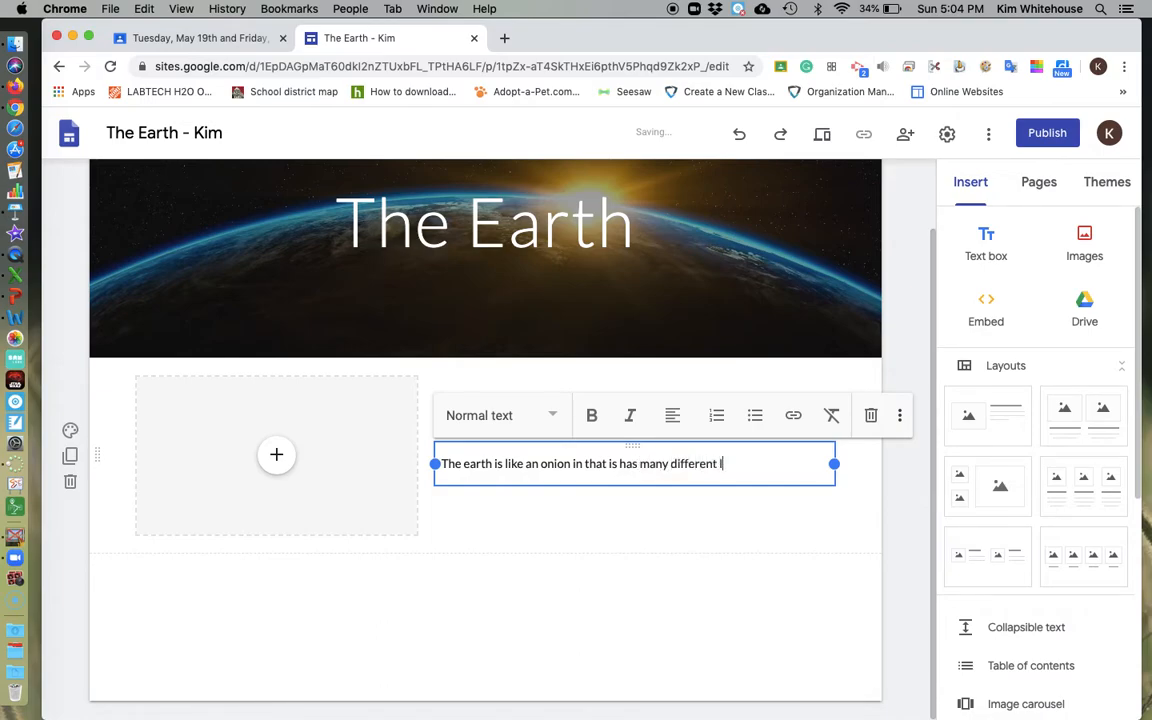
pyautogui.write('ayers. It has the center called the core')
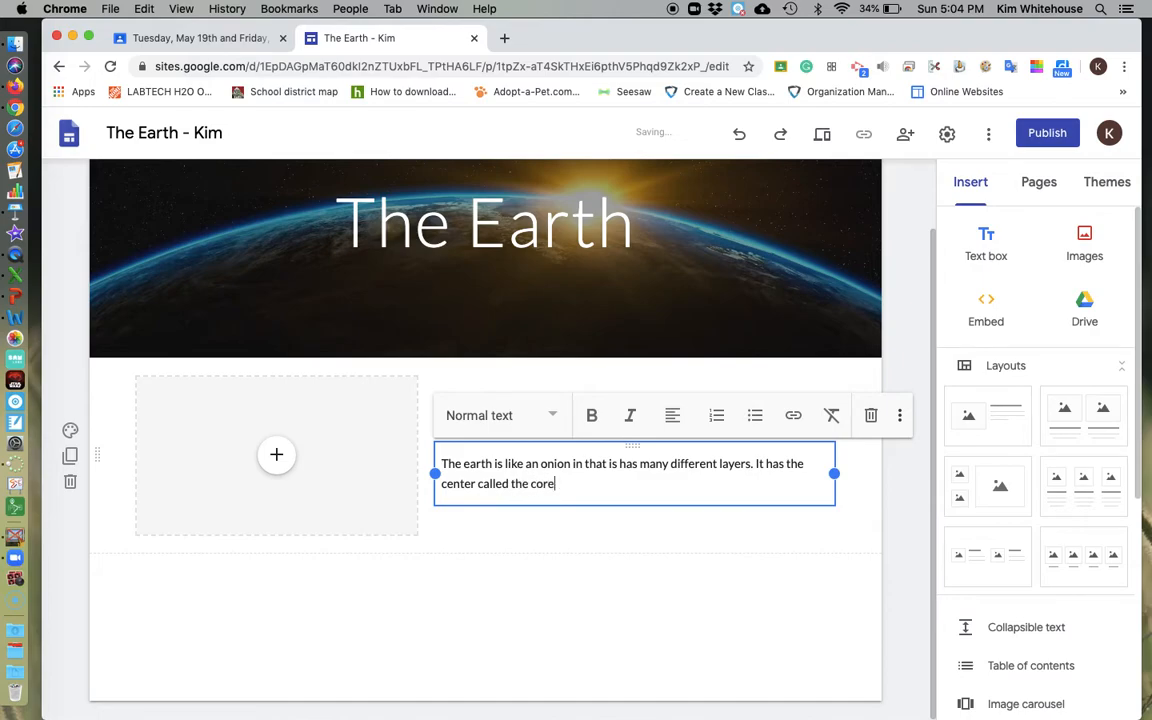
# Step: Continue the body text with ". The middle called the mantle. The outer layer is called the crust."
pyautogui.write('. The middle called the mant')
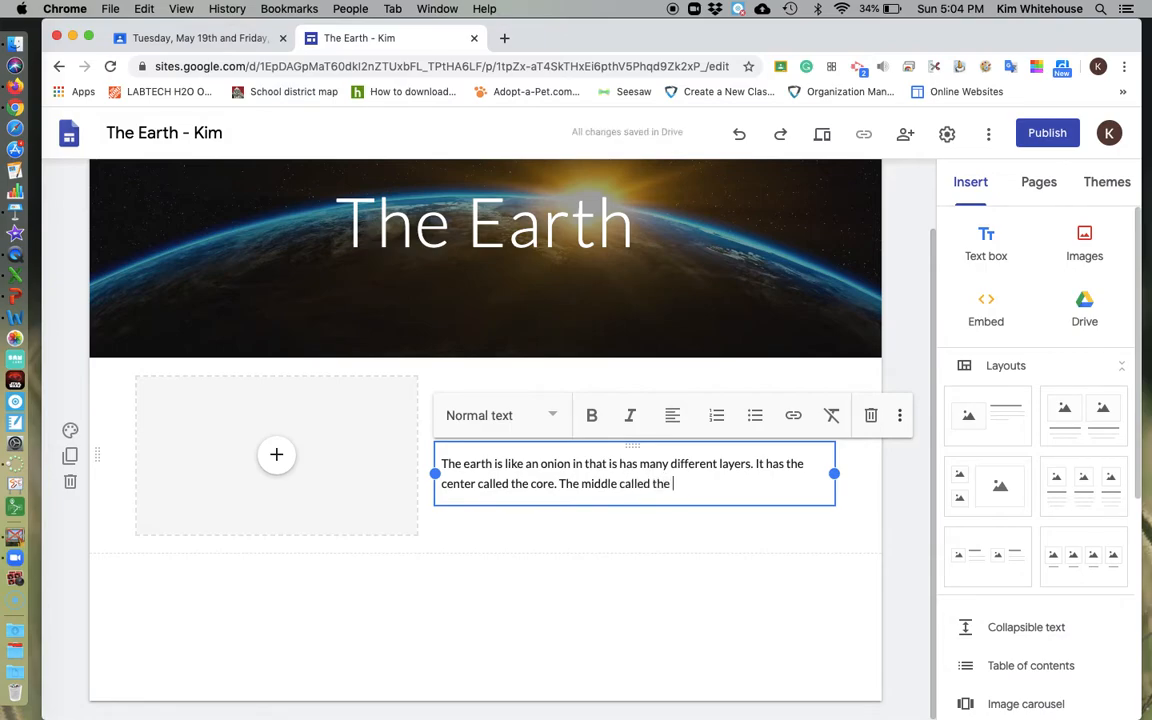
pyautogui.write('le. an')
pyautogui.press('BackSpace')
pyautogui.press('BackSpace')
pyautogui.write('he ot')
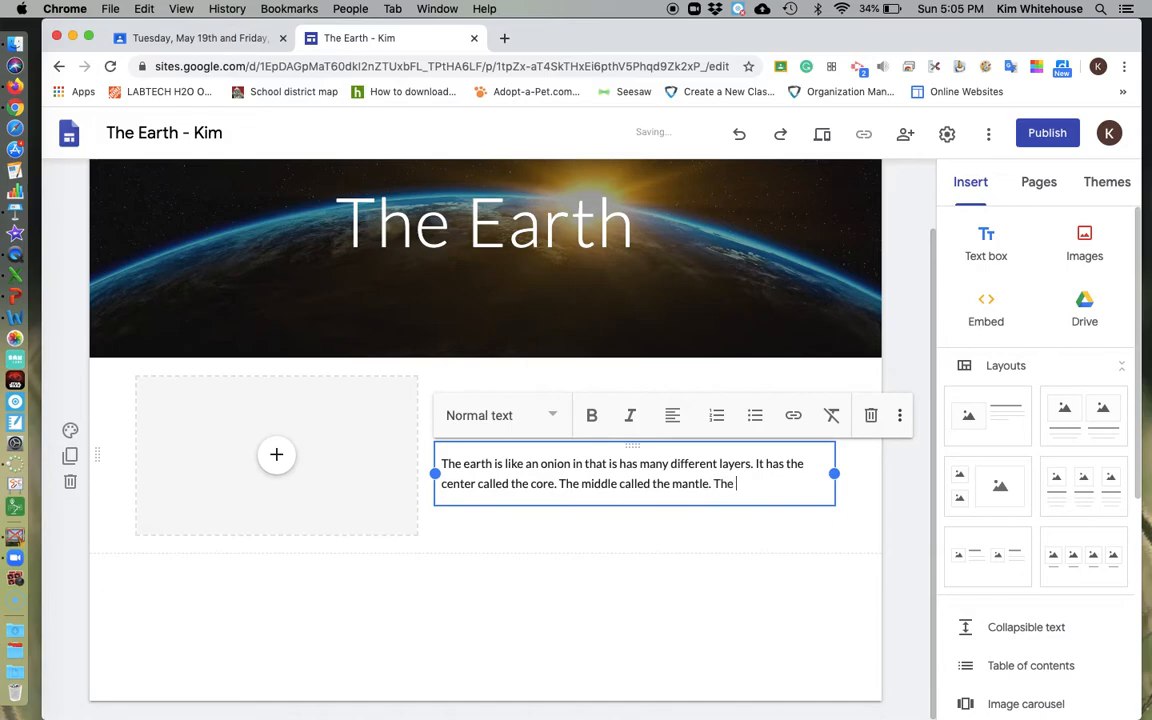
pyautogui.press('BackSpace')
pyautogui.write('uter')
pyautogui.write(' layer is ')
pyautogui.write('called the ')
pyautogui.write('crust.')
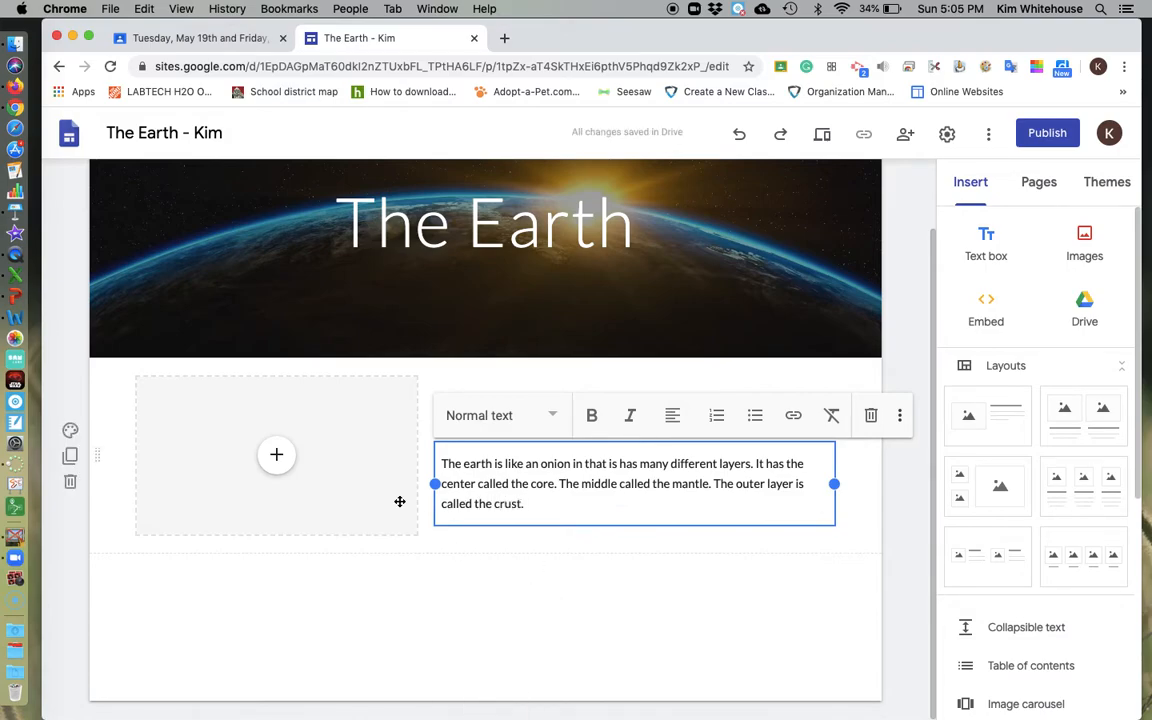
# Step: Fill the image placeholder with the cutaway globe showing orange and yellow layers, found with an image search for "layers of the earth"
pyautogui.click(280, 458)
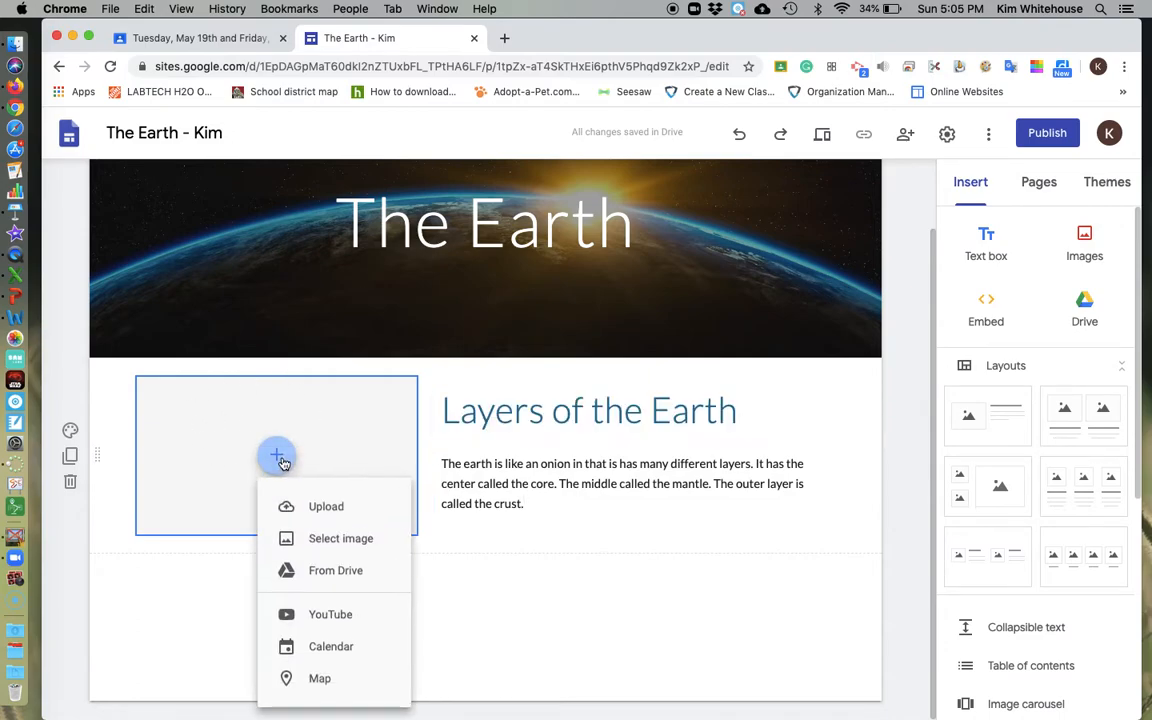
pyautogui.click(328, 546)
pyautogui.click(345, 234)
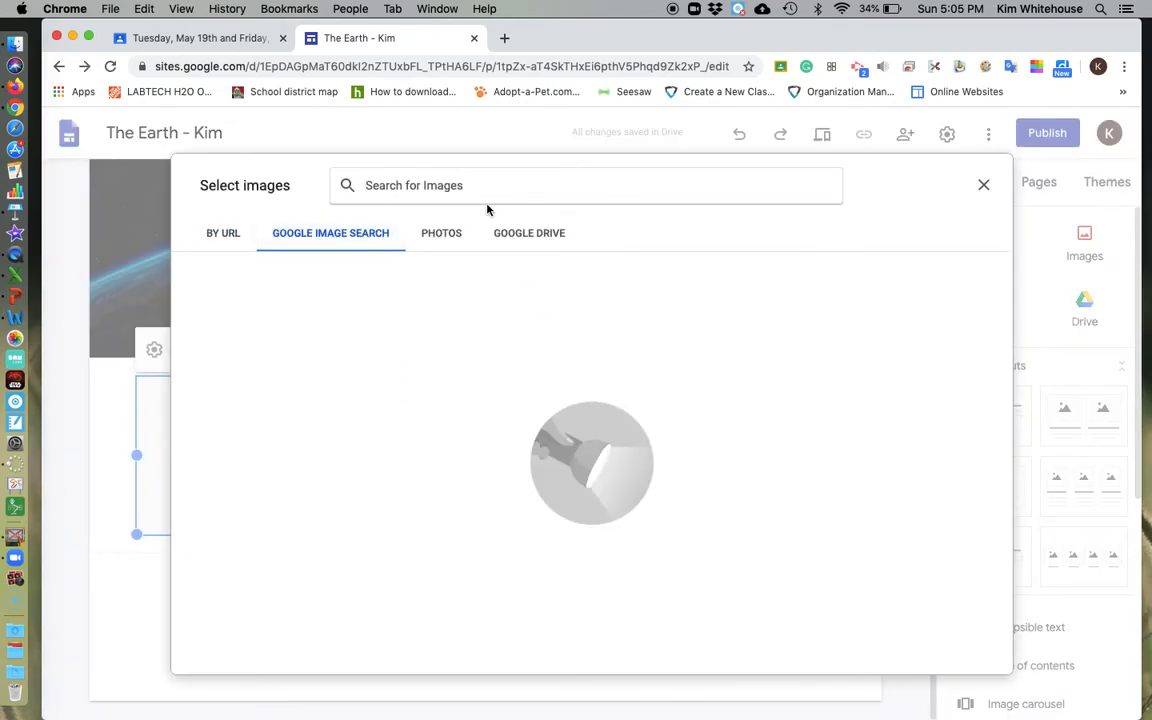
pyautogui.write('layers of the earth')
pyautogui.press('Return')
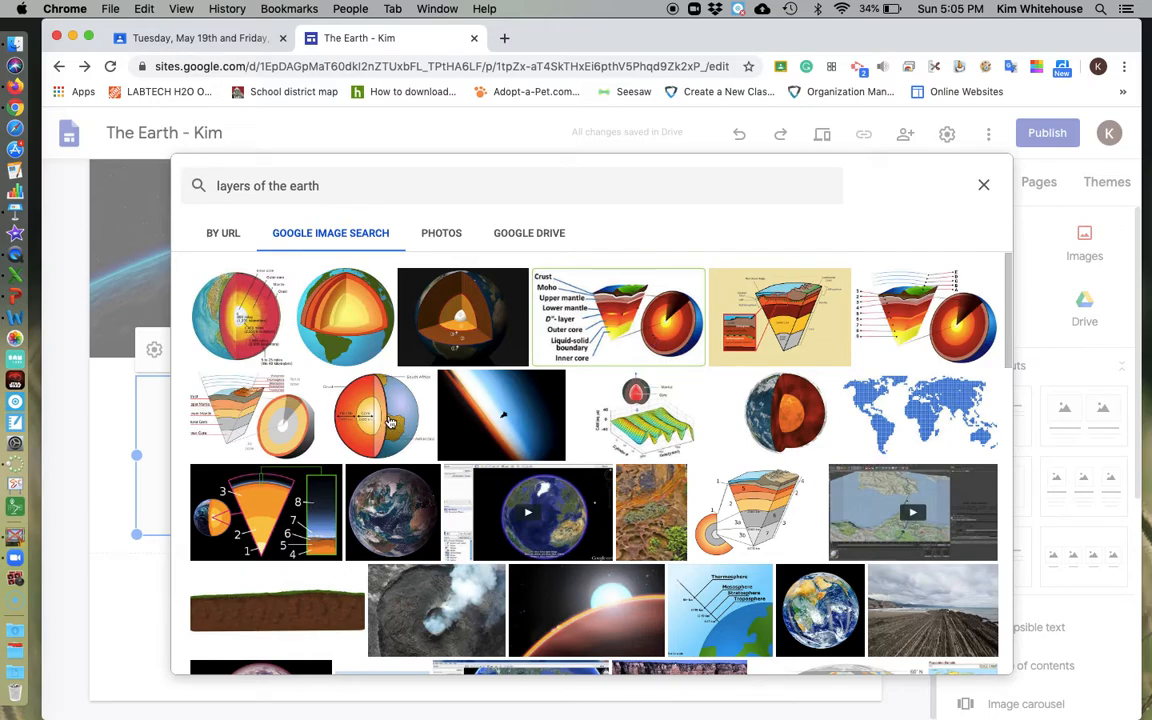
pyautogui.click(365, 350)
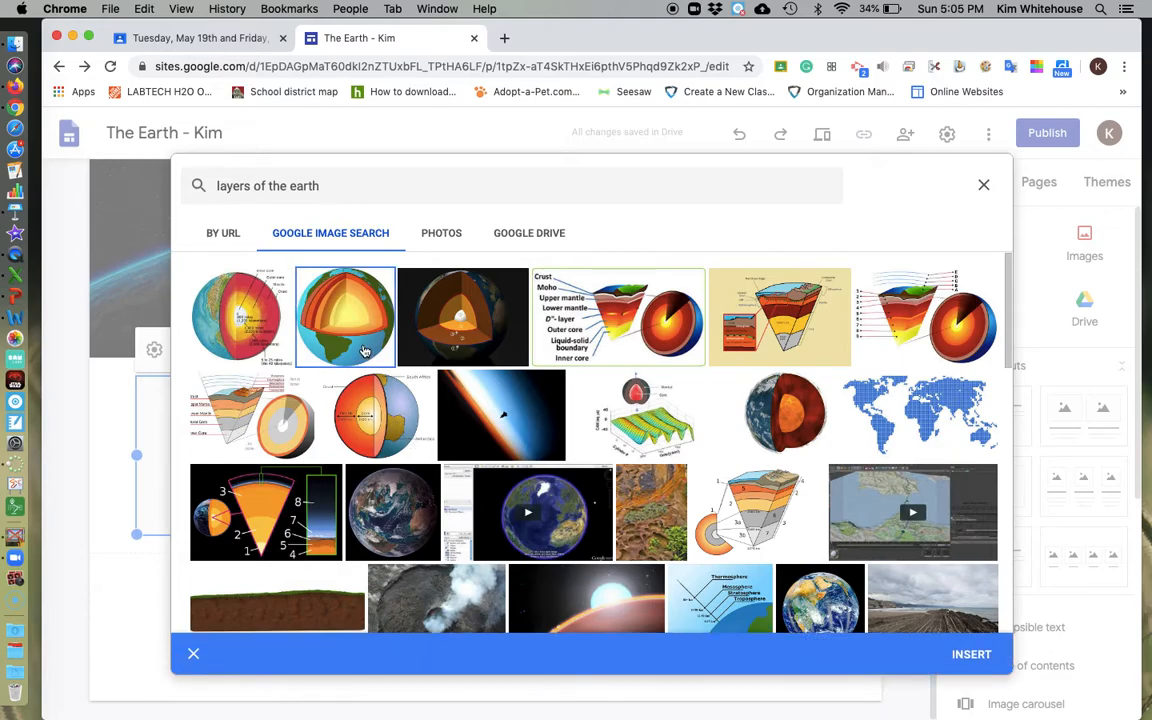
pyautogui.click(985, 652)
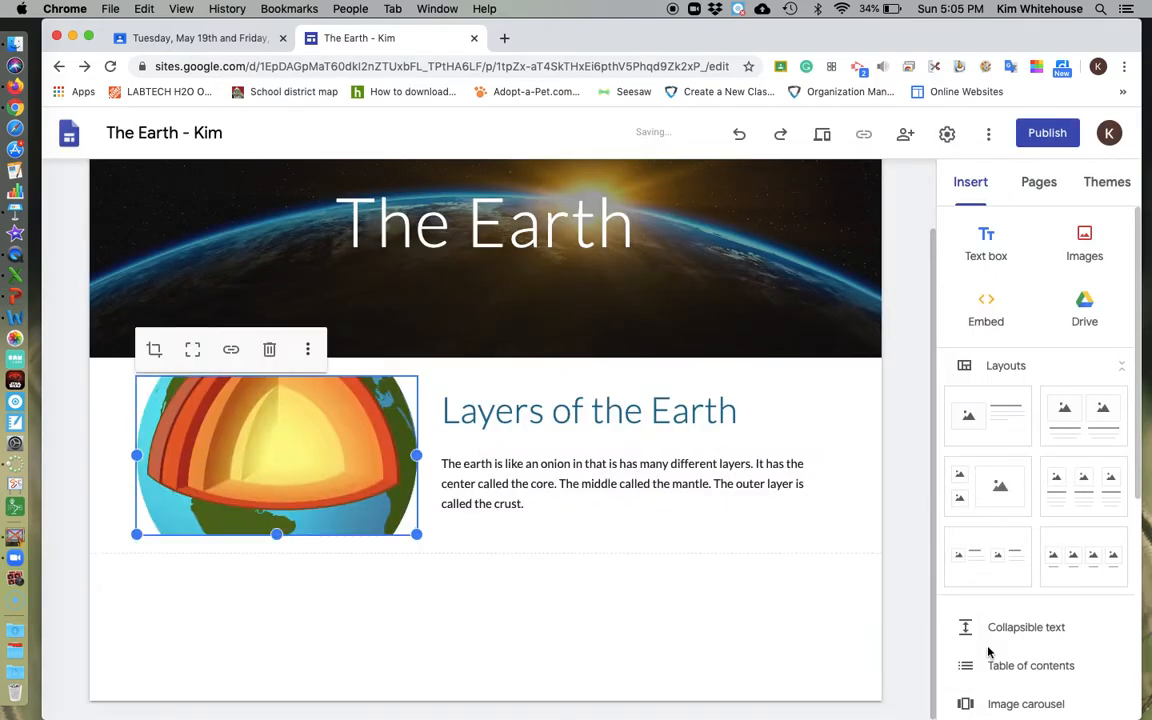
pyautogui.click(589, 669)
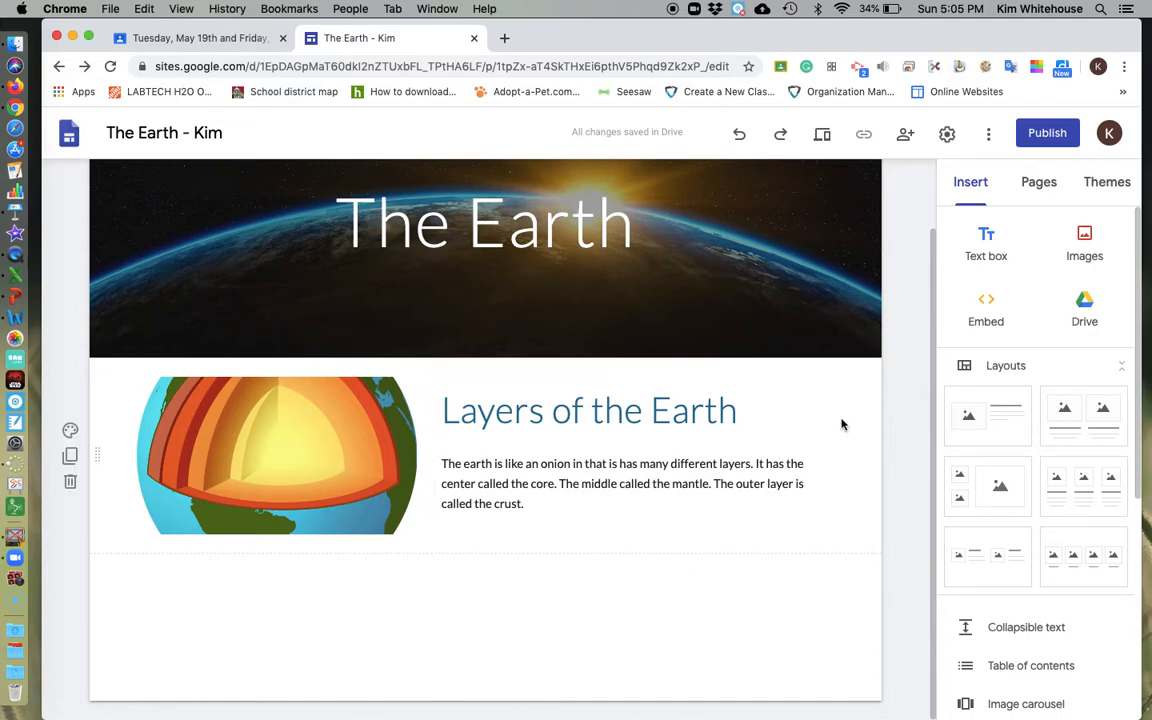
# Step: Add a new page named "Plate Tectonics" to the site
pyautogui.click(1040, 185)
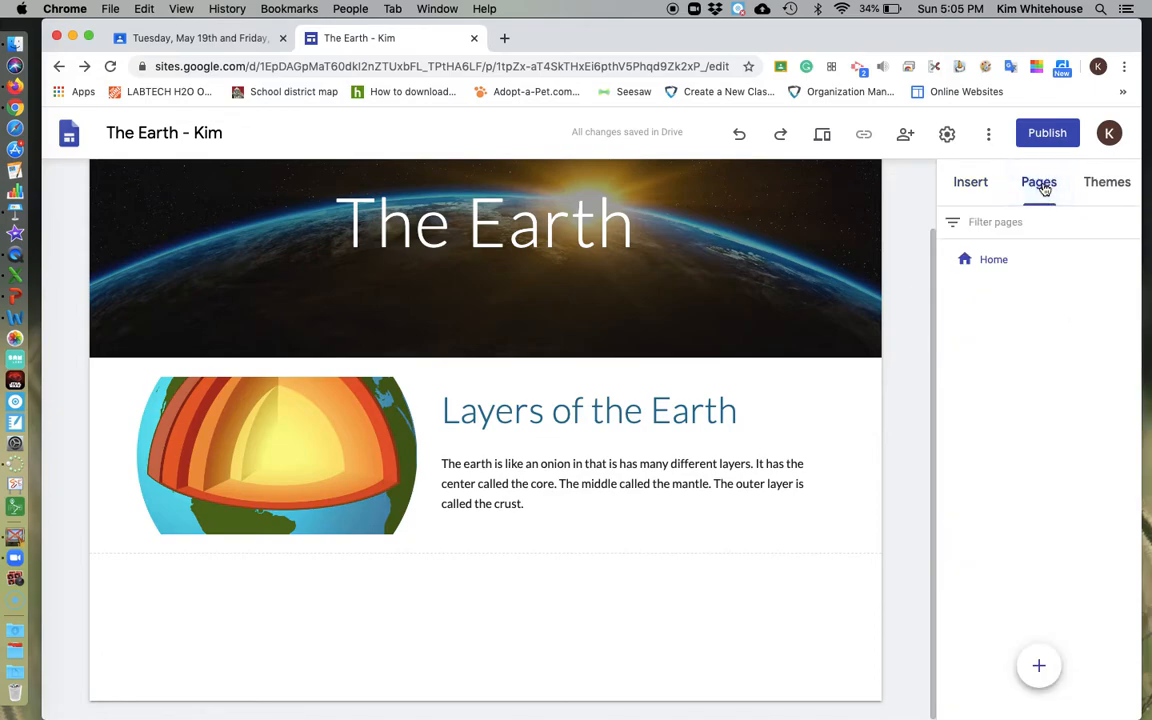
pyautogui.moveTo(1037, 668)
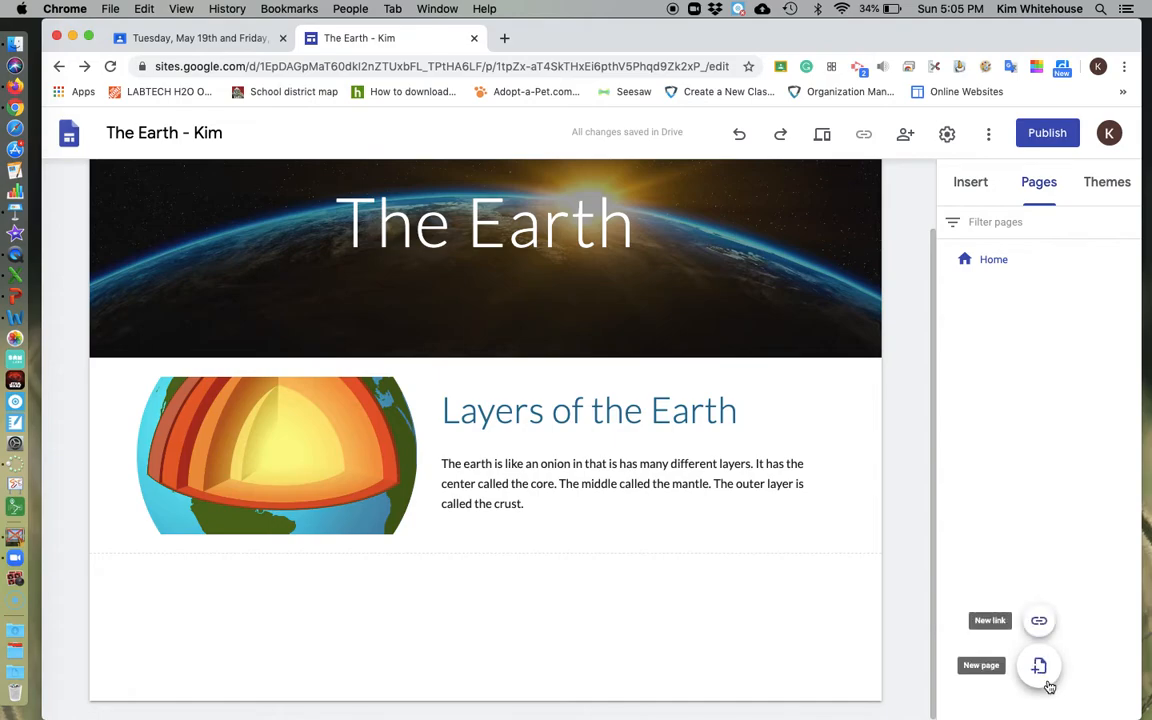
pyautogui.click(1040, 668)
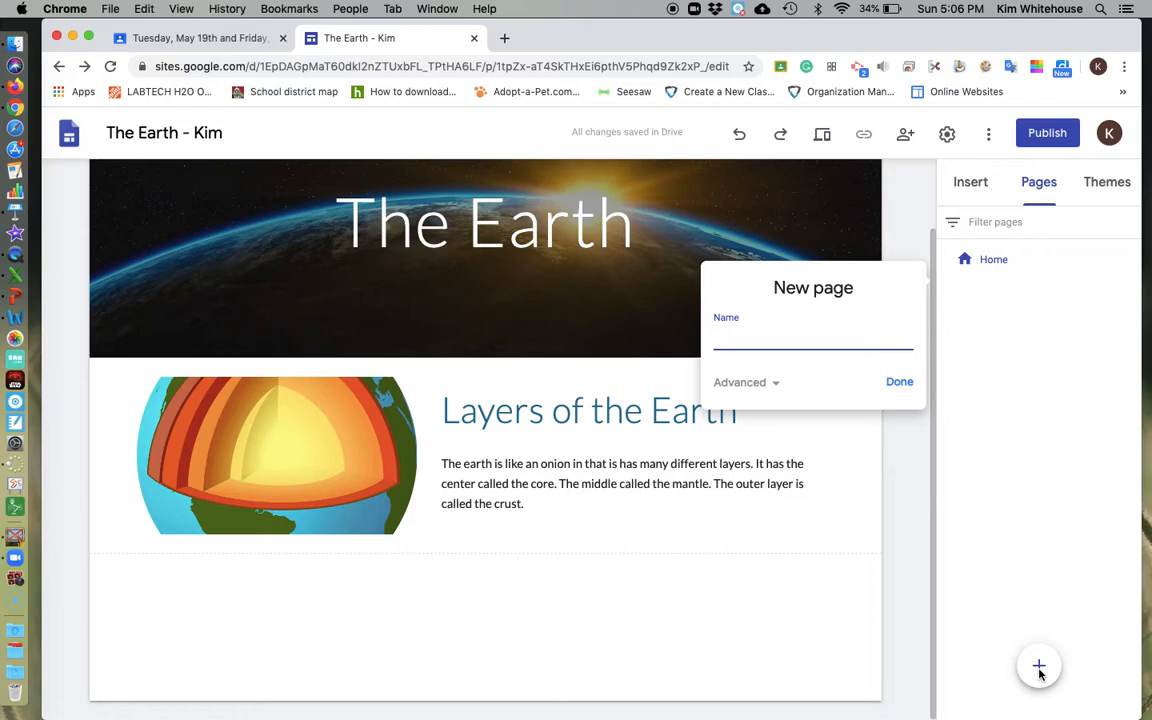
pyautogui.write('Plate Tectonics')
pyautogui.click(901, 382)
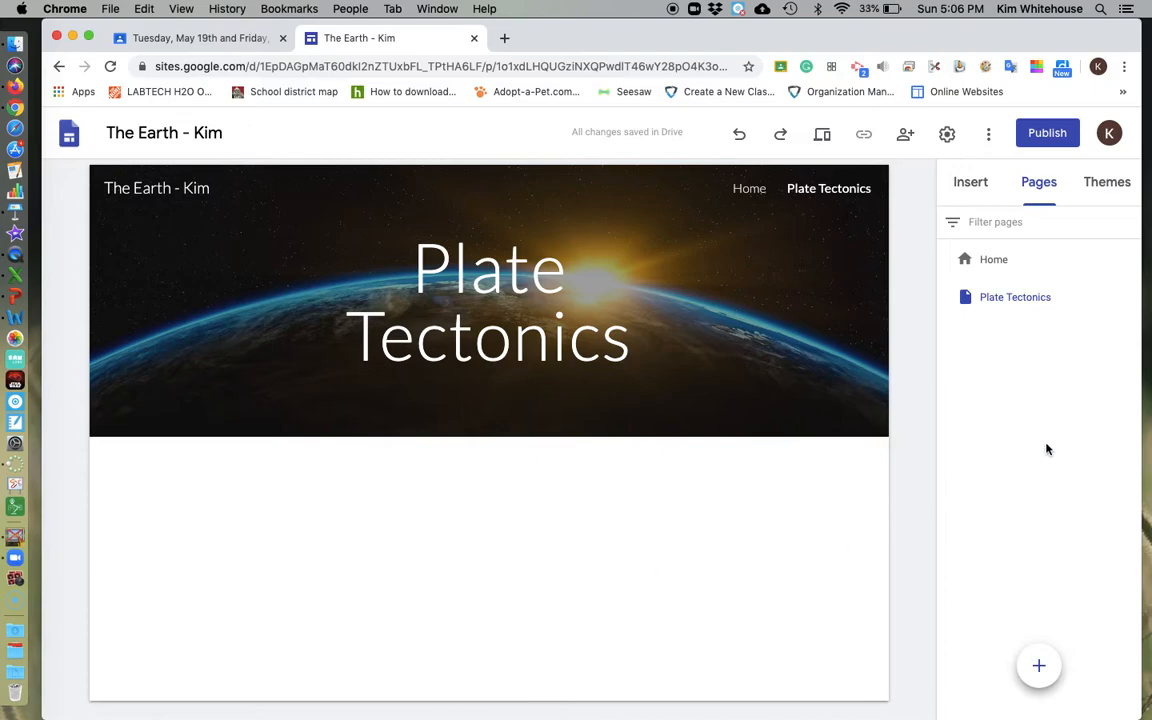
# Step: Insert the layout with one image beside text below the Plate Tectonics header and delete its title text box
pyautogui.click(977, 186)
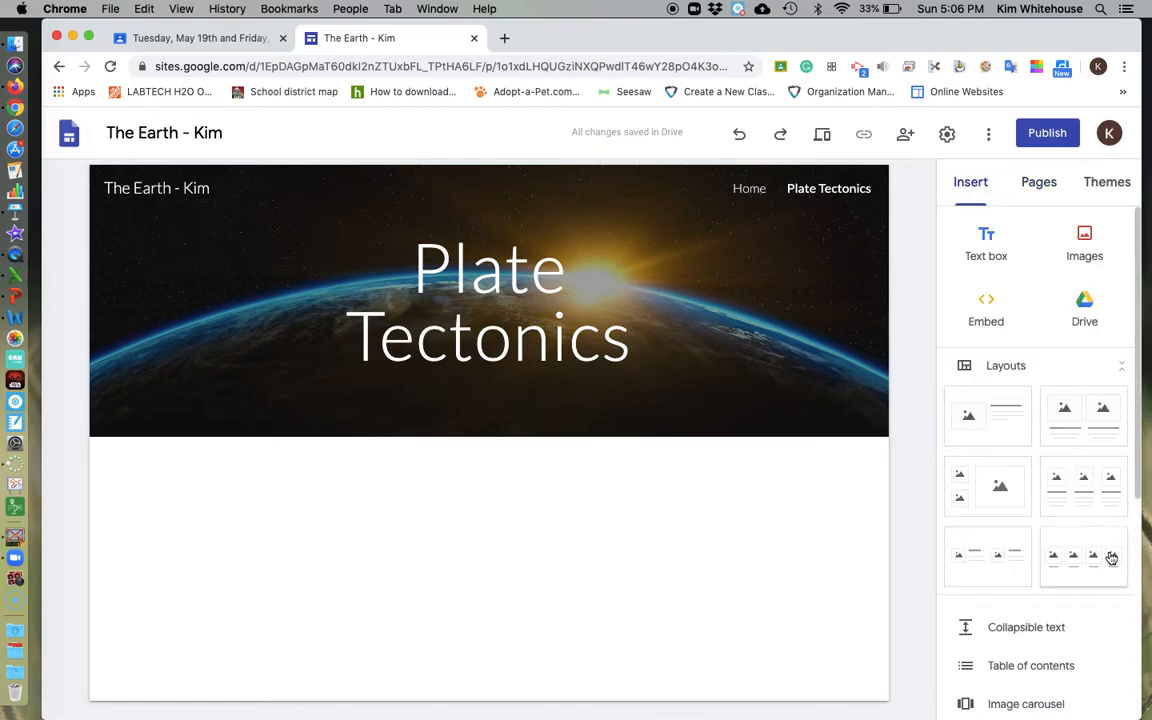
pyautogui.click(997, 421)
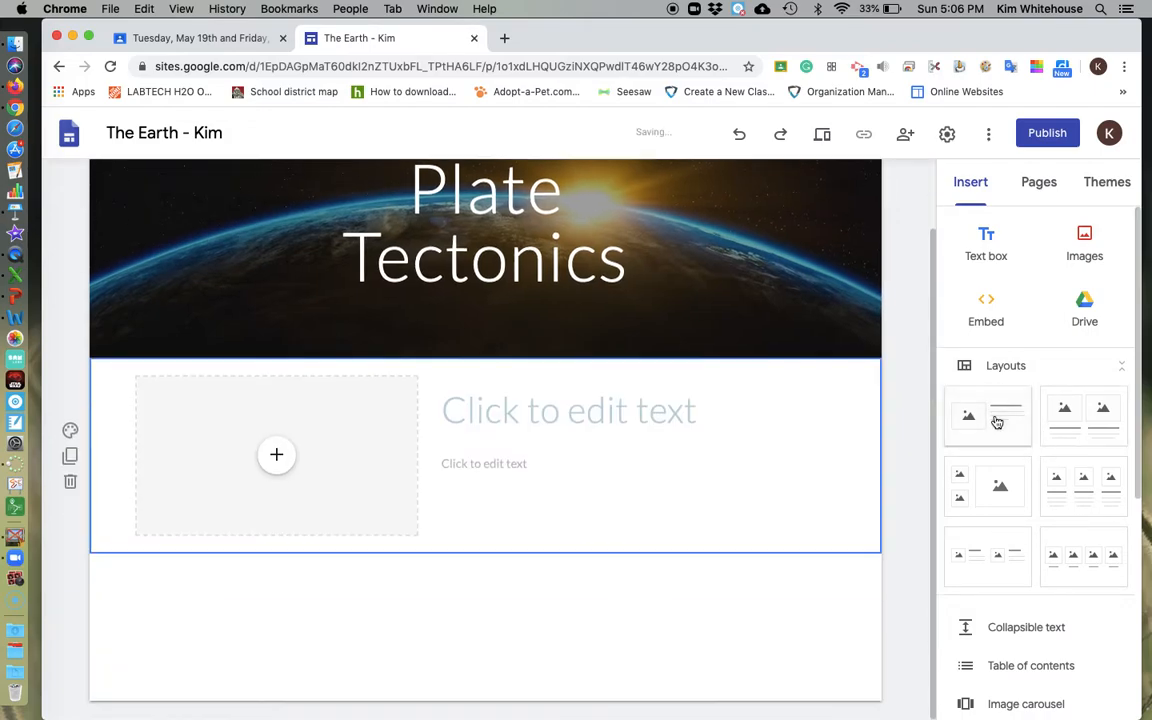
pyautogui.click(527, 402)
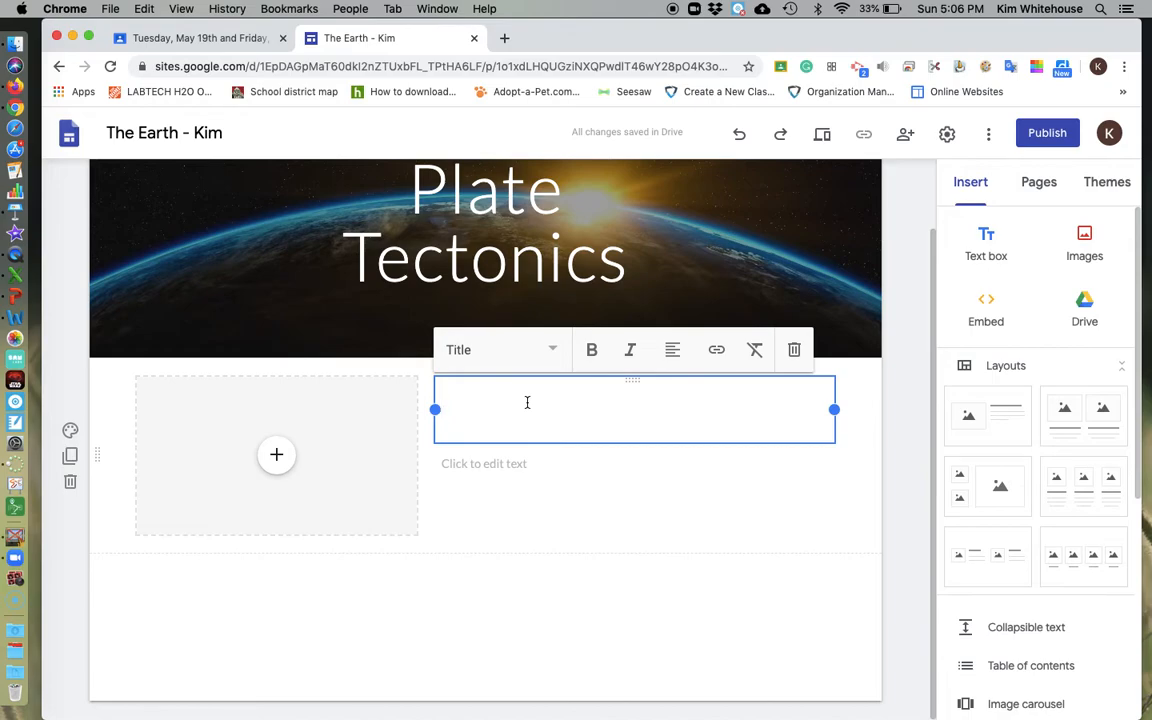
pyautogui.click(796, 351)
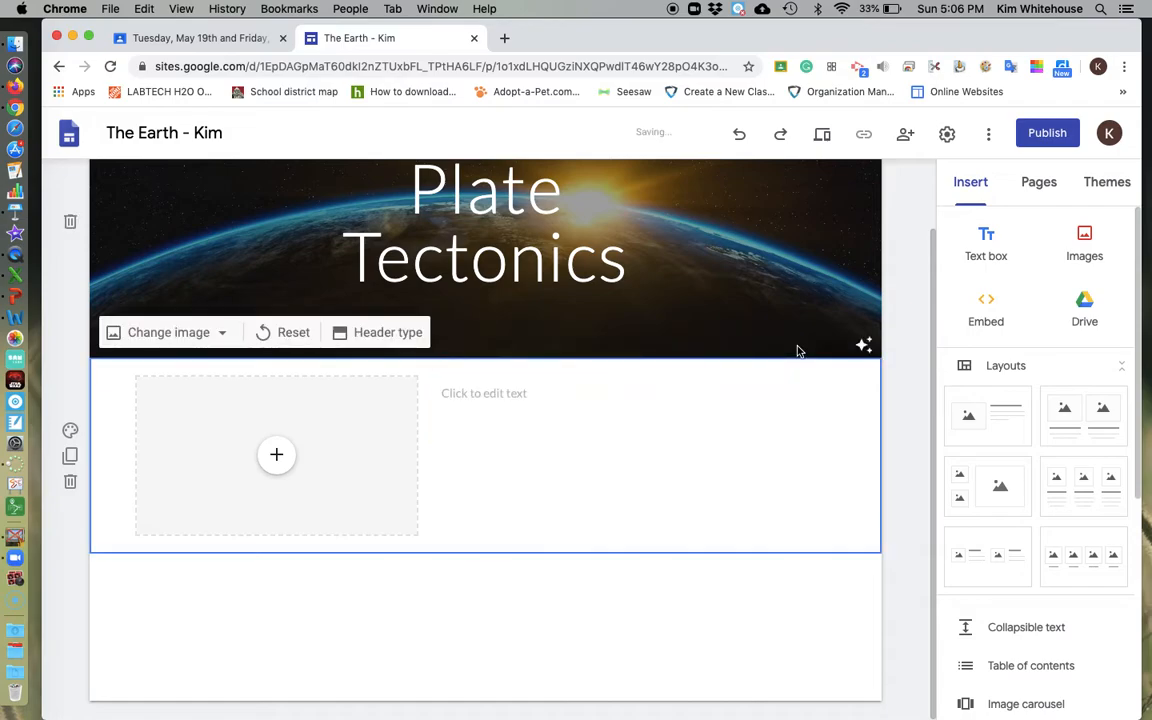
# Step: Start the body text with "The crust is a thin layer that can move. Convection currents move the plates that the crust is on."
pyautogui.click(510, 397)
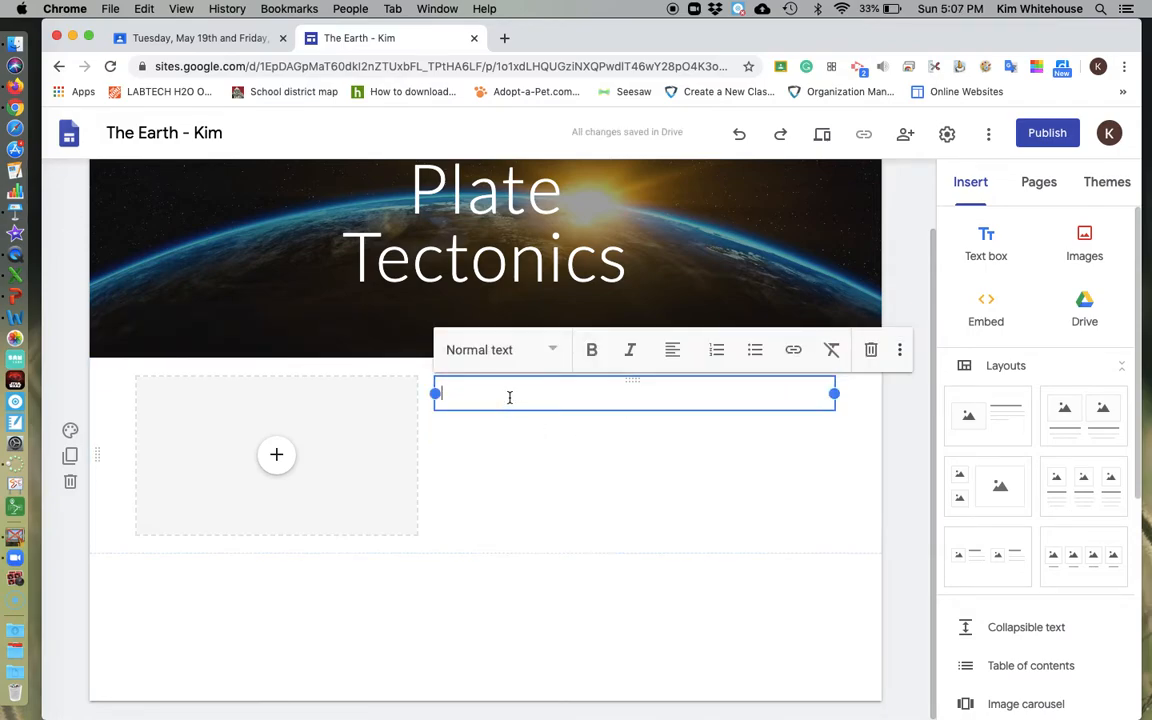
pyautogui.write('The crust is a thin layer that ')
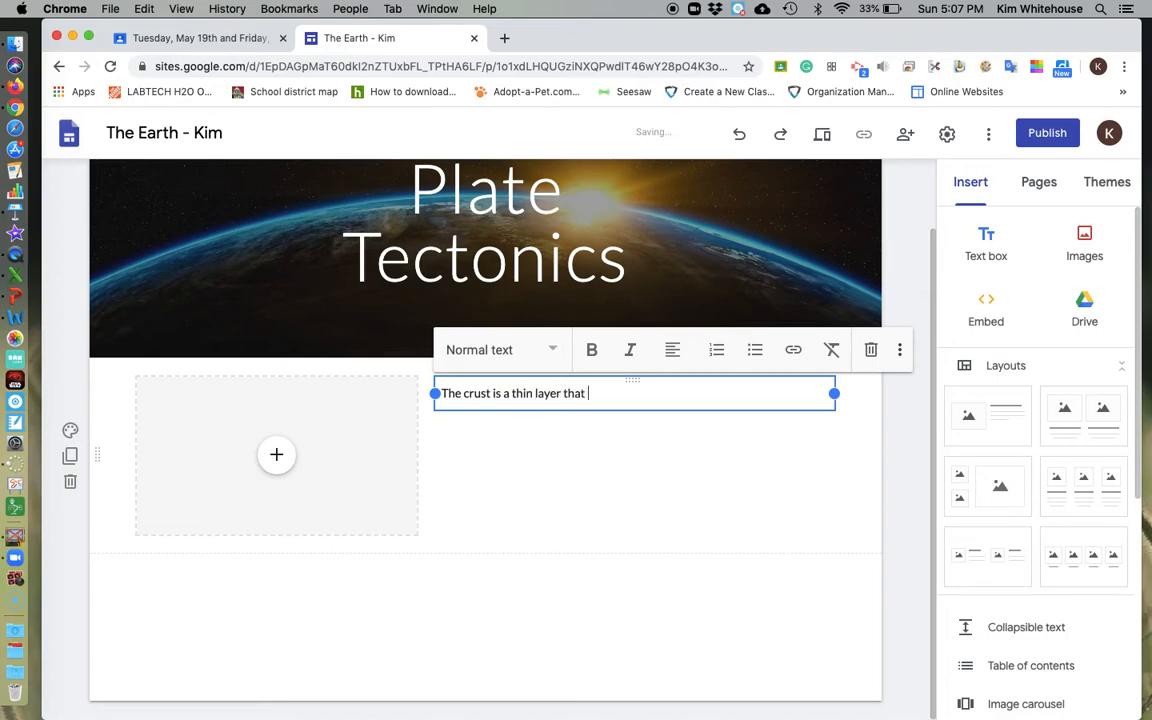
pyautogui.write('can move. Convection currents move')
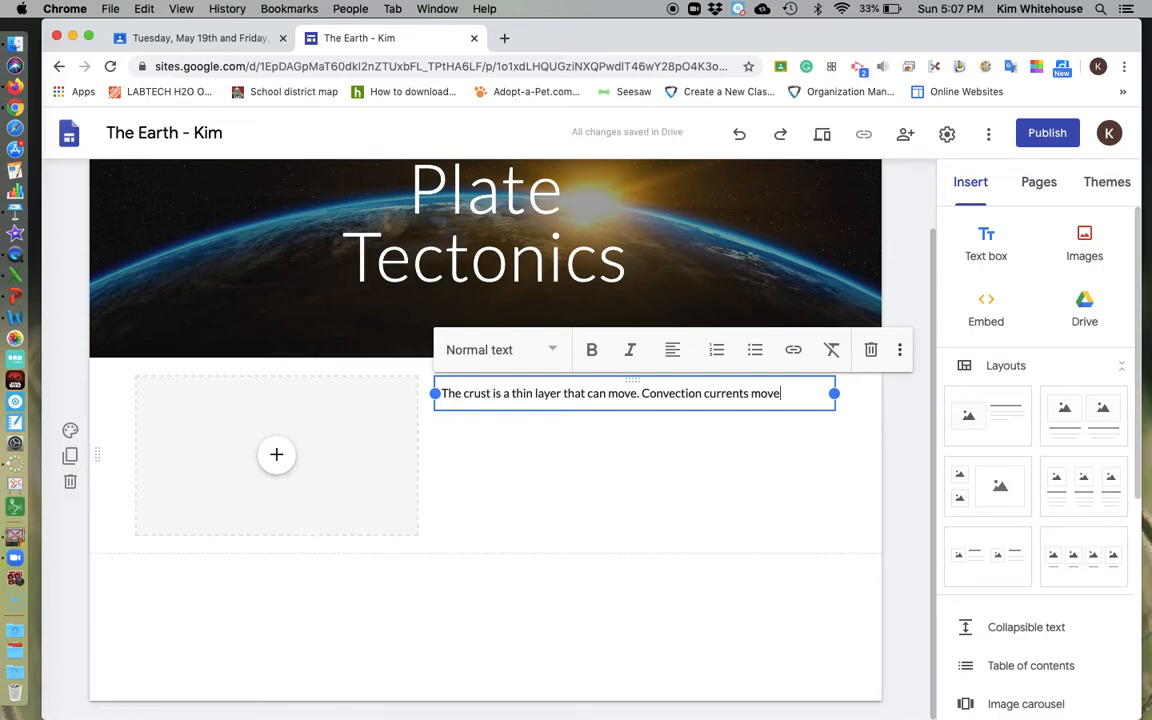
pyautogui.write('th')
pyautogui.press('BackSpace')
pyautogui.press('BackSpace')
pyautogui.write('theplates that')
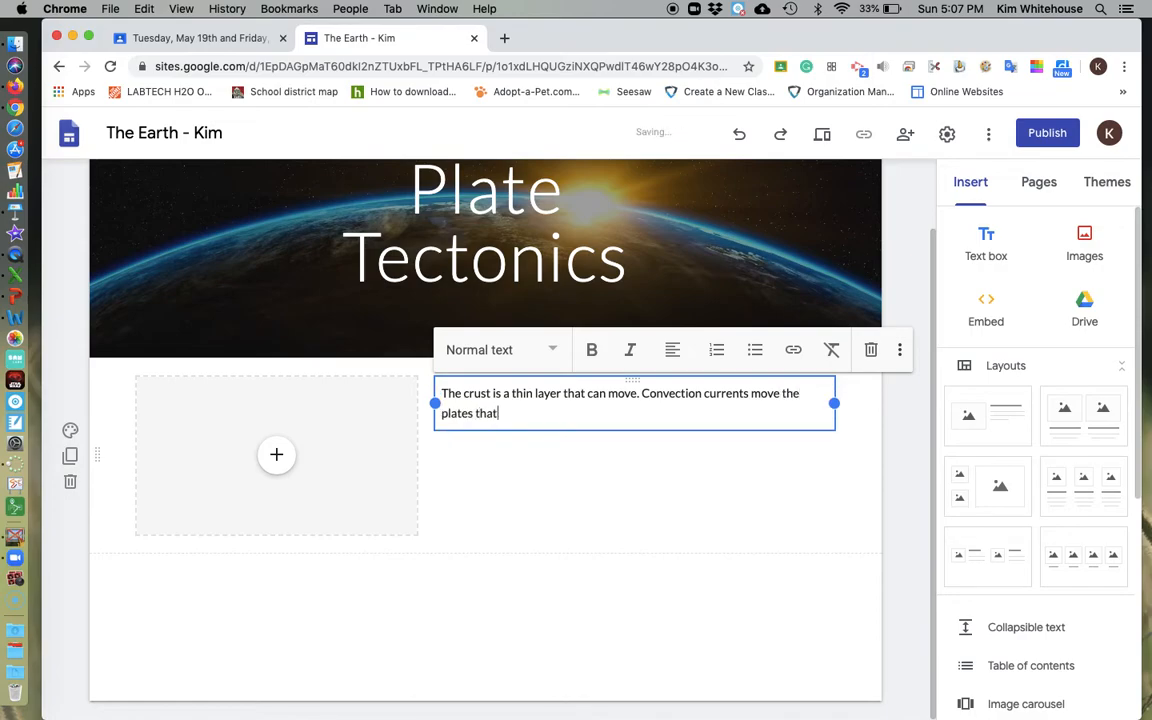
pyautogui.write(' the cu')
pyautogui.write('rst is on')
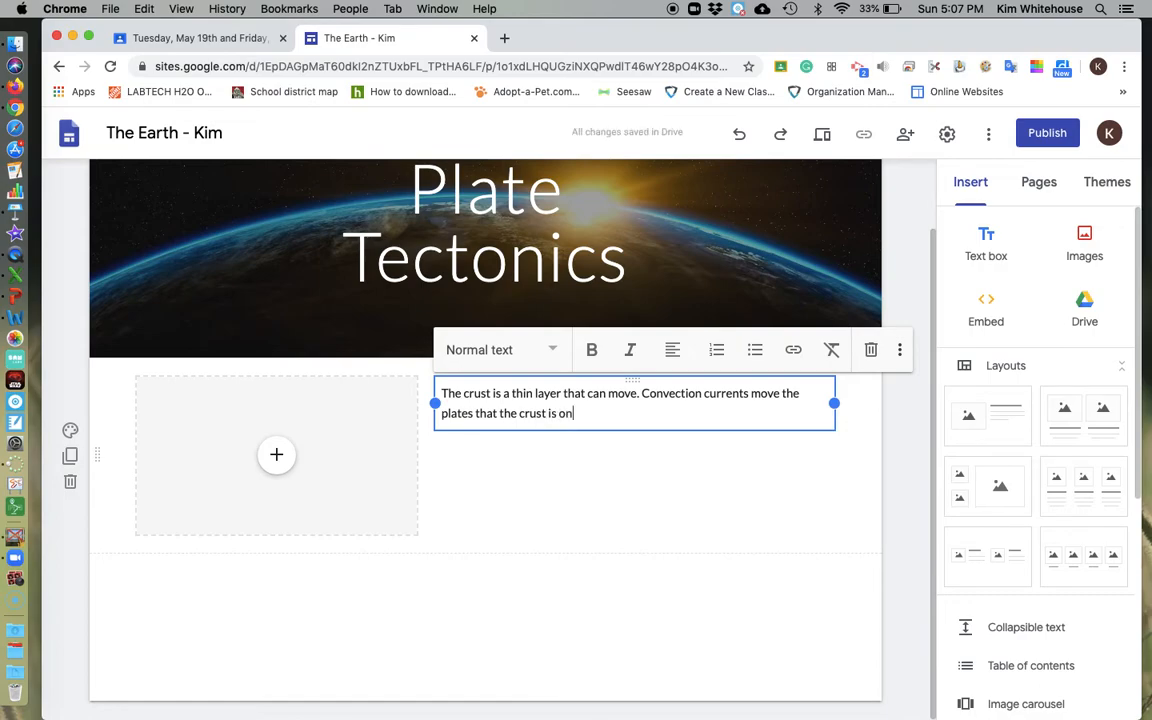
pyautogui.write('.')
# Step: Continue the body text with "That movement is called plate tectonics. There are convergent and divergent boundaries."
pyautogui.write(' Tate')
pyautogui.press('BackSpace')
pyautogui.press('BackSpace')
pyautogui.press('BackSpace')
pyautogui.write('hat m')
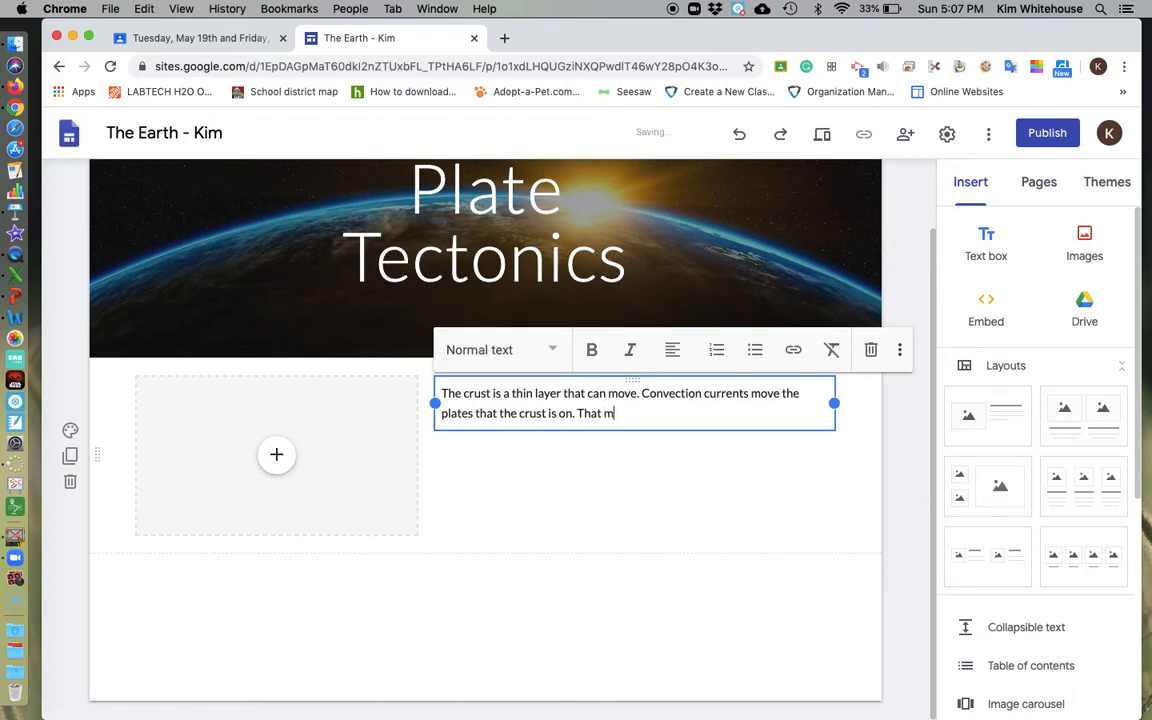
pyautogui.write('ovement is called ')
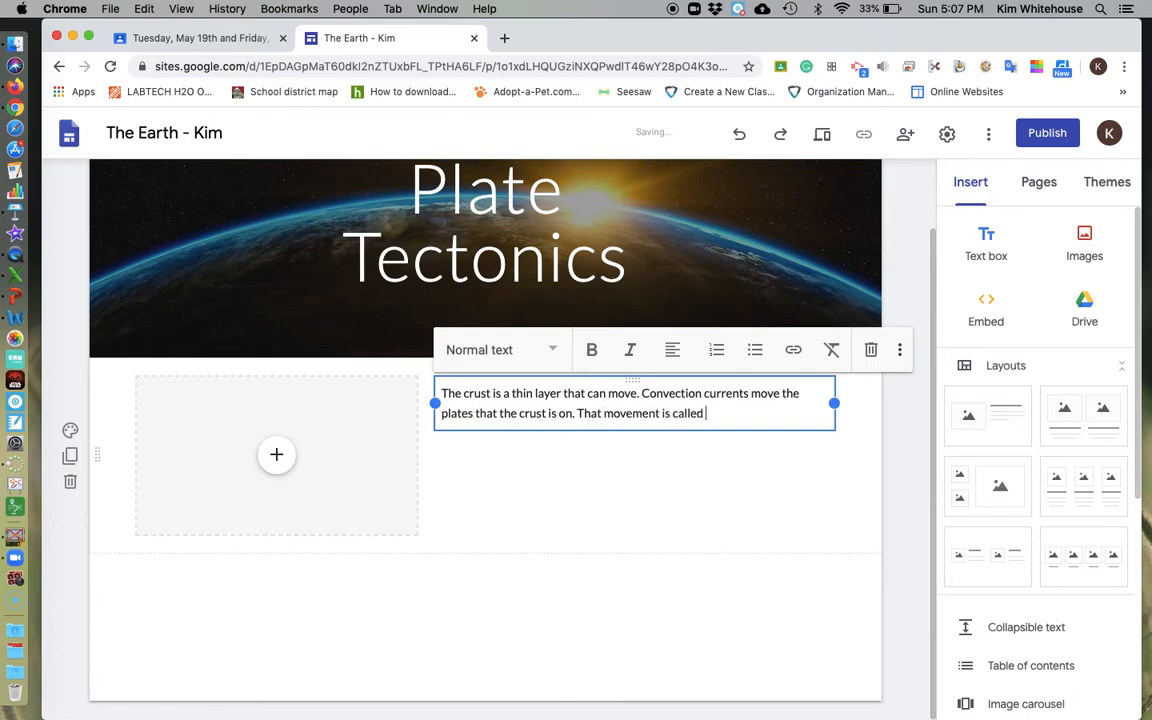
pyautogui.write('plate tectonics.')
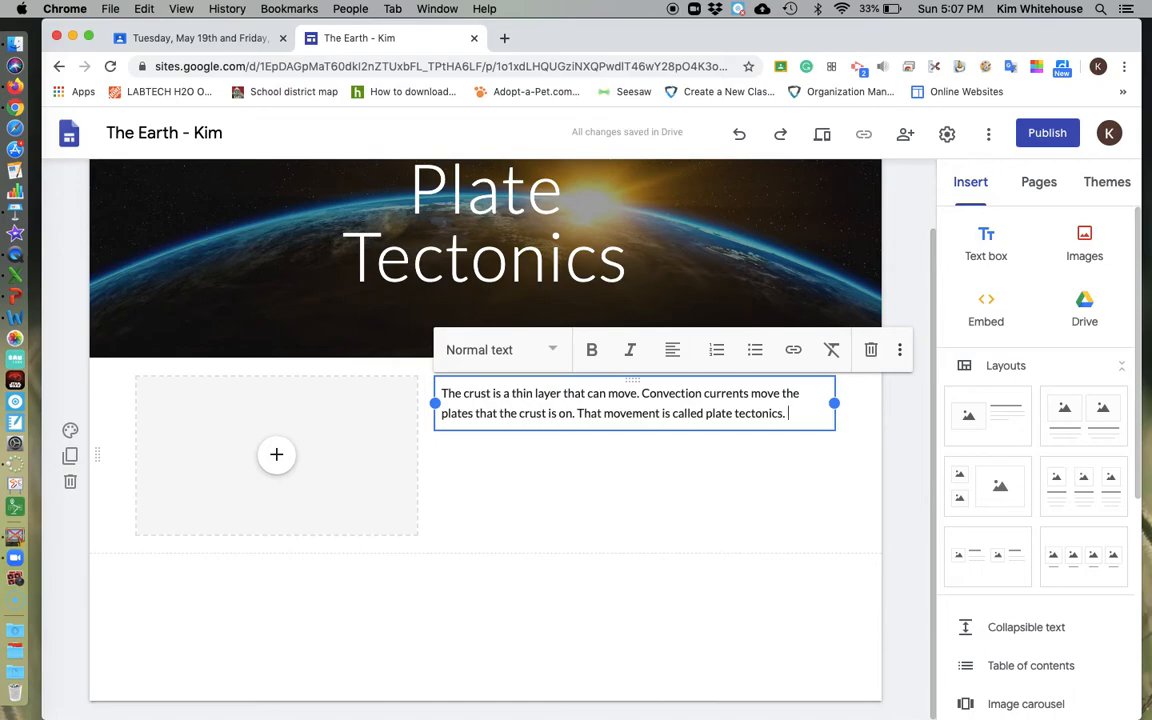
pyautogui.write(' There are co')
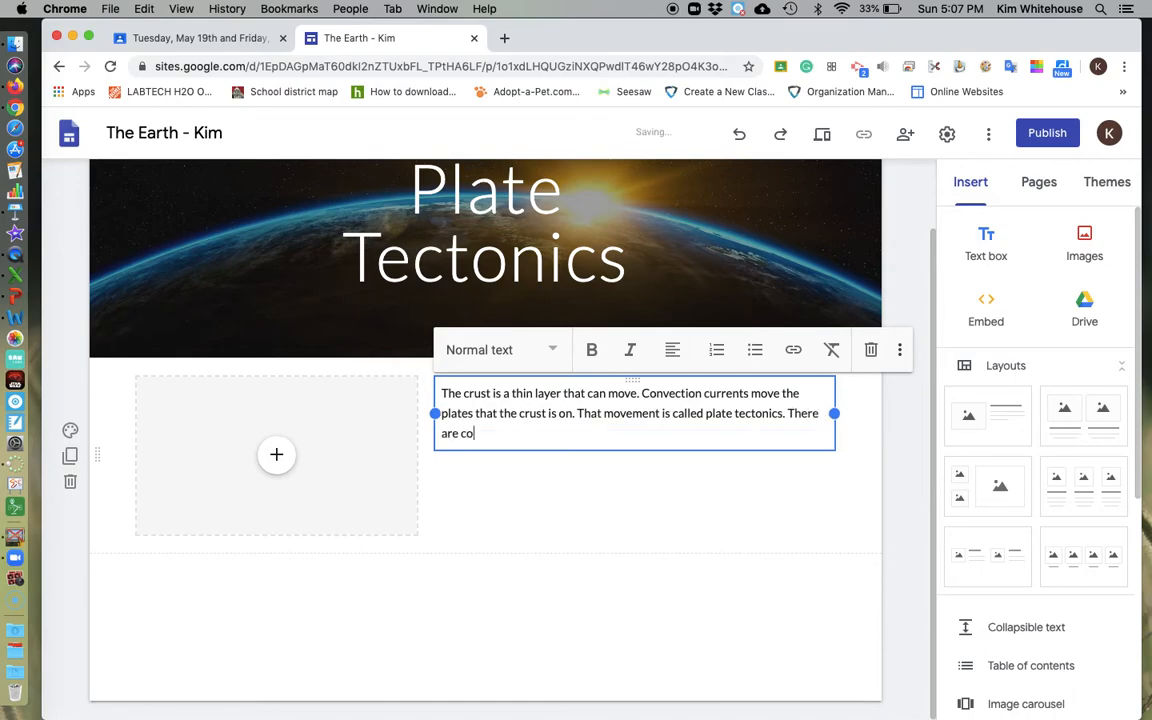
pyautogui.write('nvergen')
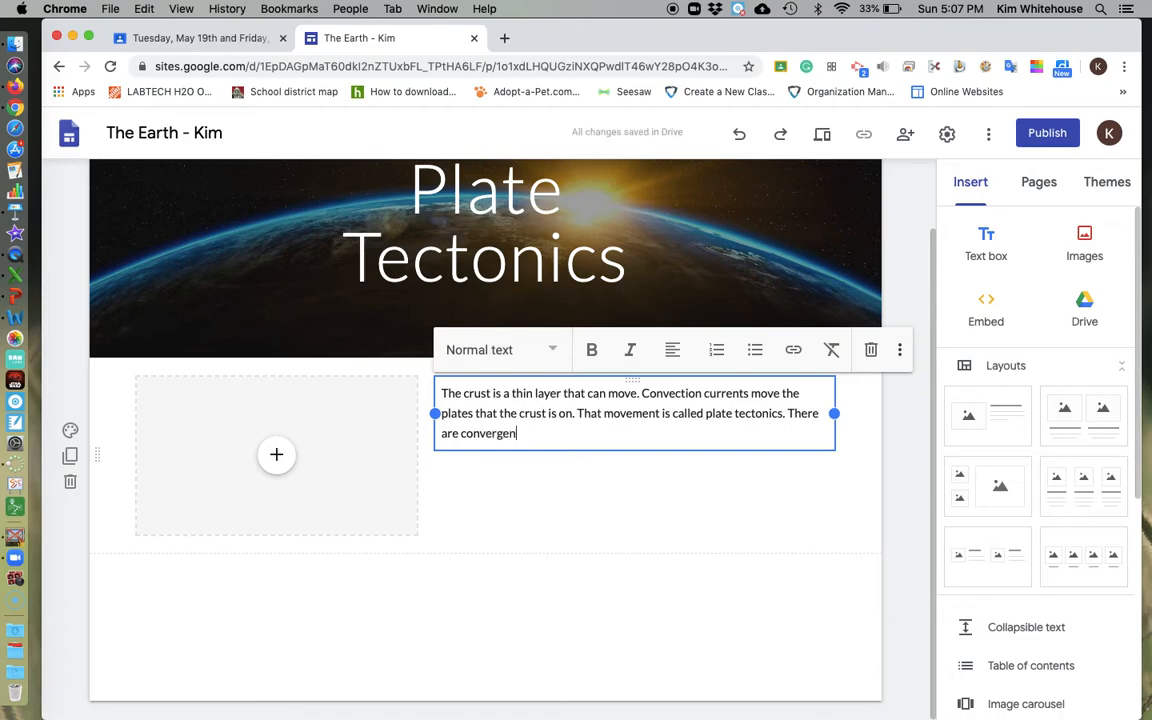
pyautogui.write('t and divergent ')
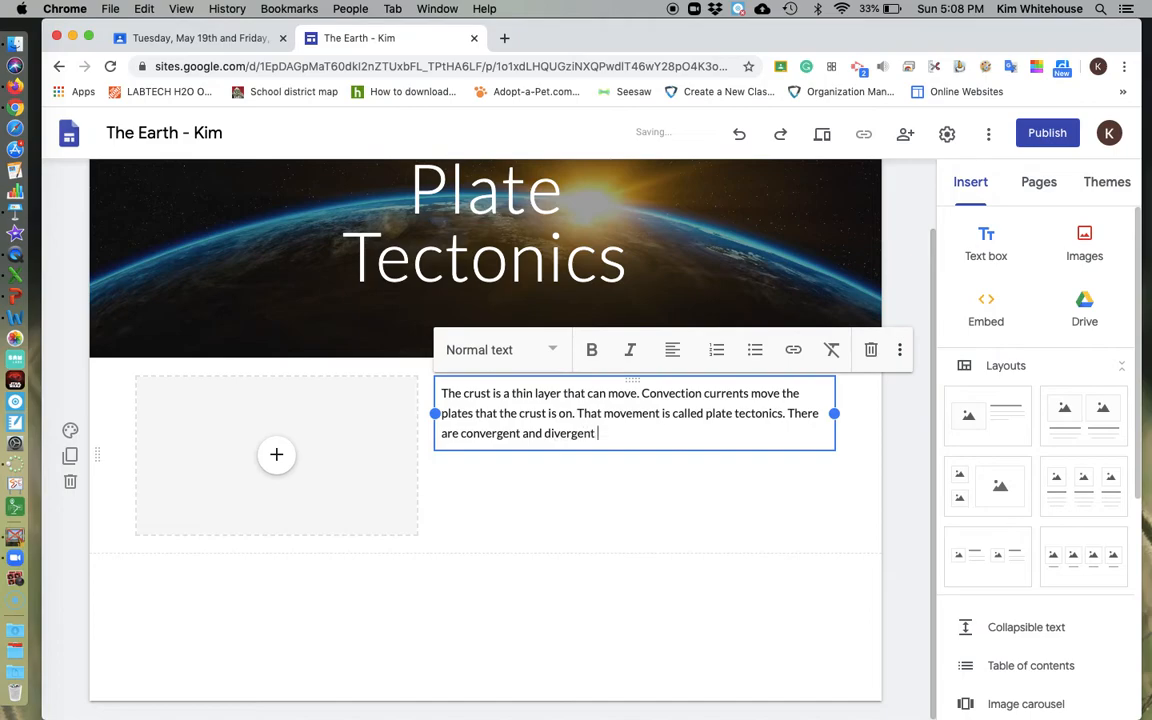
pyautogui.write('boundaries.')
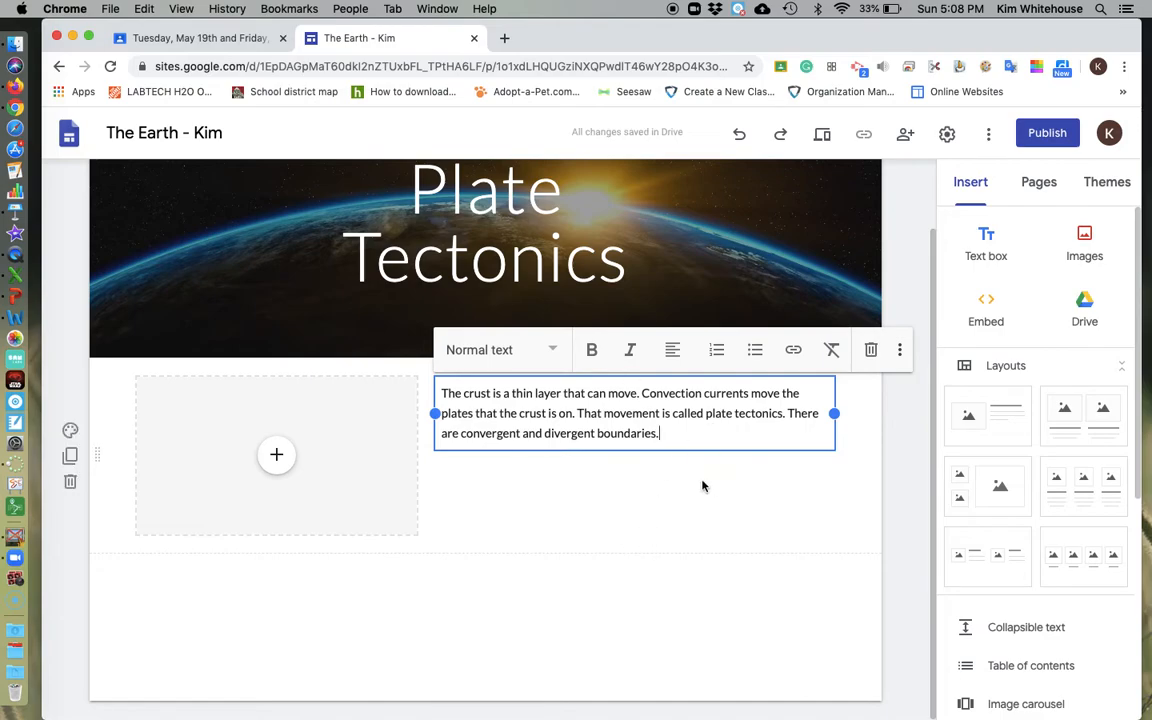
# Step: Fill the image placeholder with the map of the North American and Pacific plates, found with an image search for "plate tectonics"
pyautogui.click(355, 465)
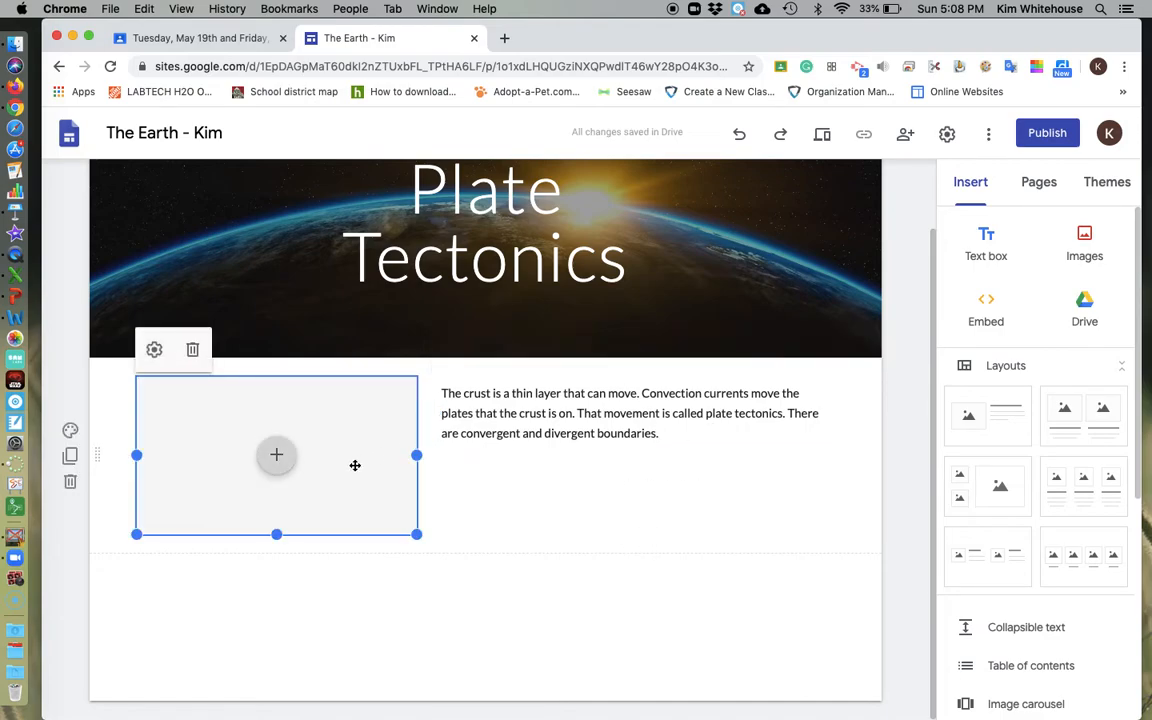
pyautogui.click(278, 457)
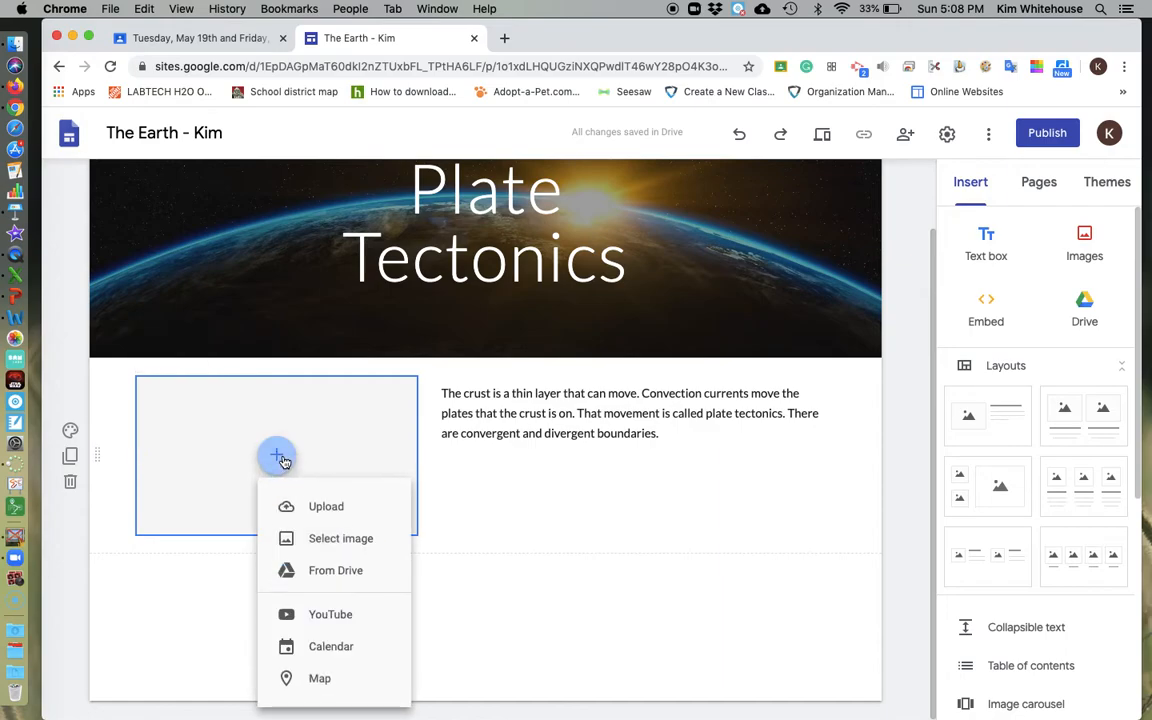
pyautogui.click(316, 541)
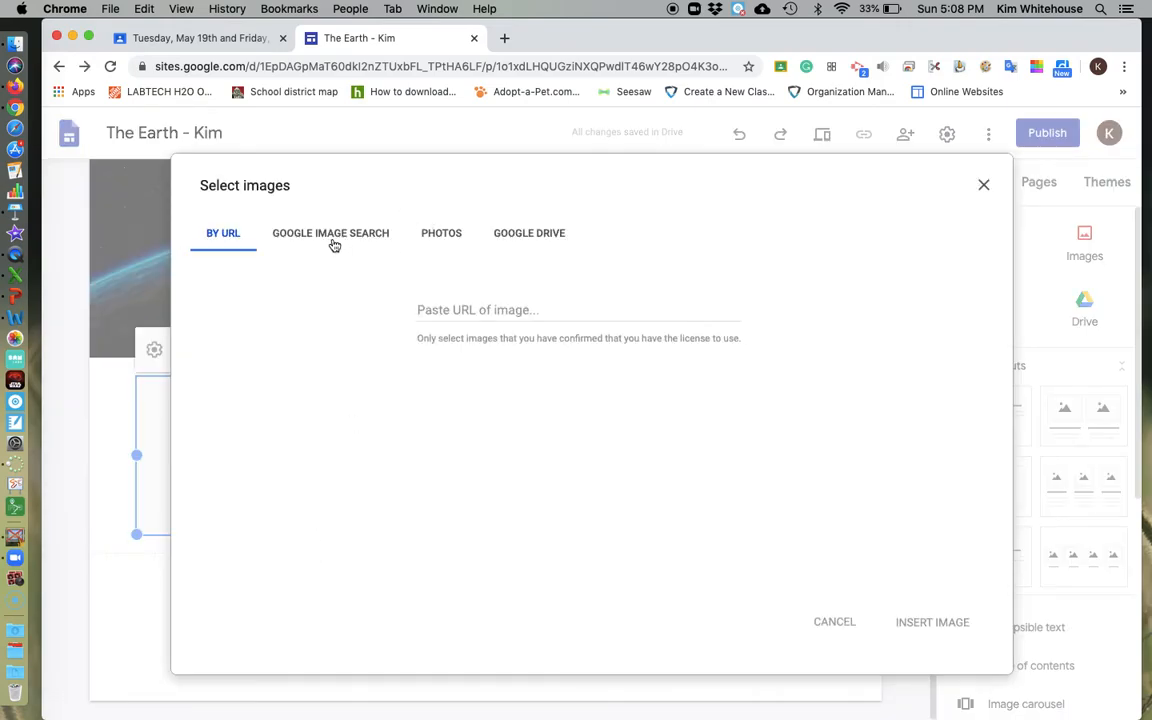
pyautogui.click(300, 228)
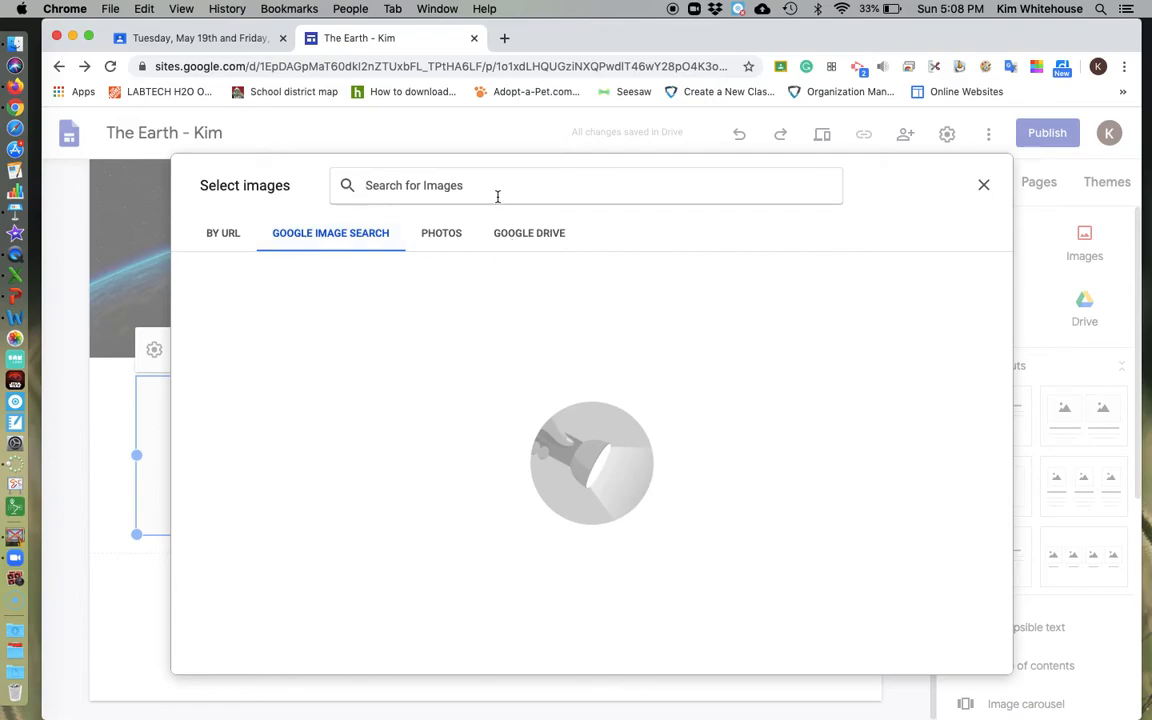
pyautogui.write('plate tec')
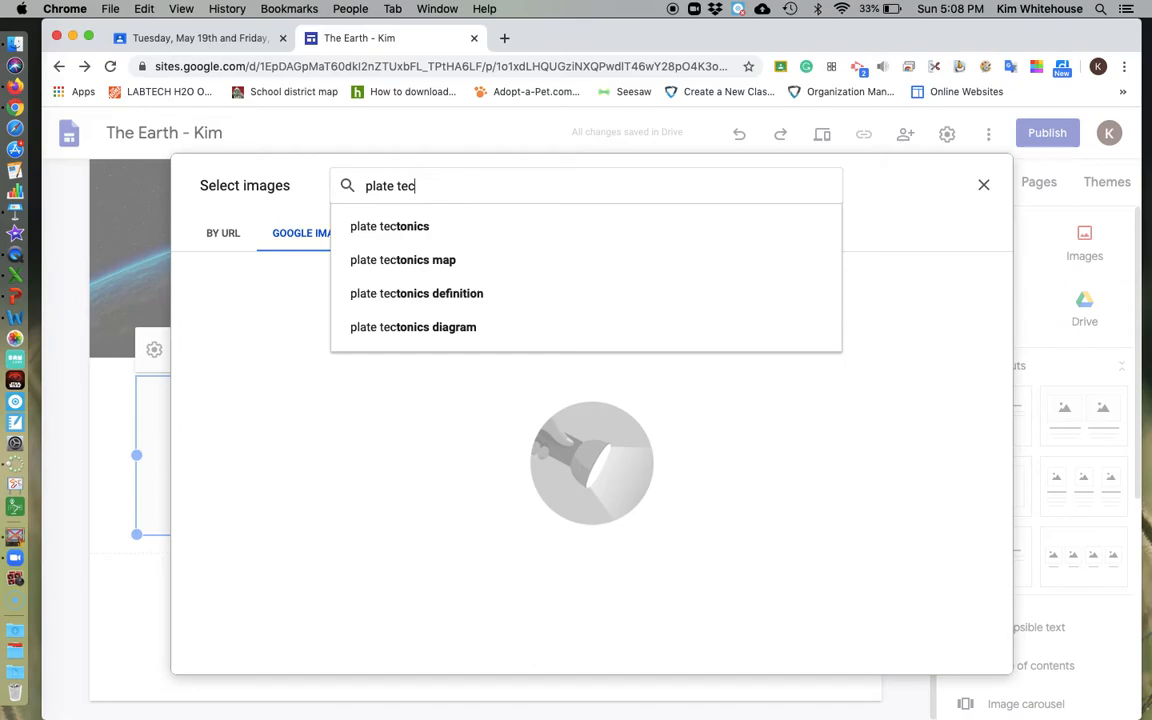
pyautogui.click(437, 226)
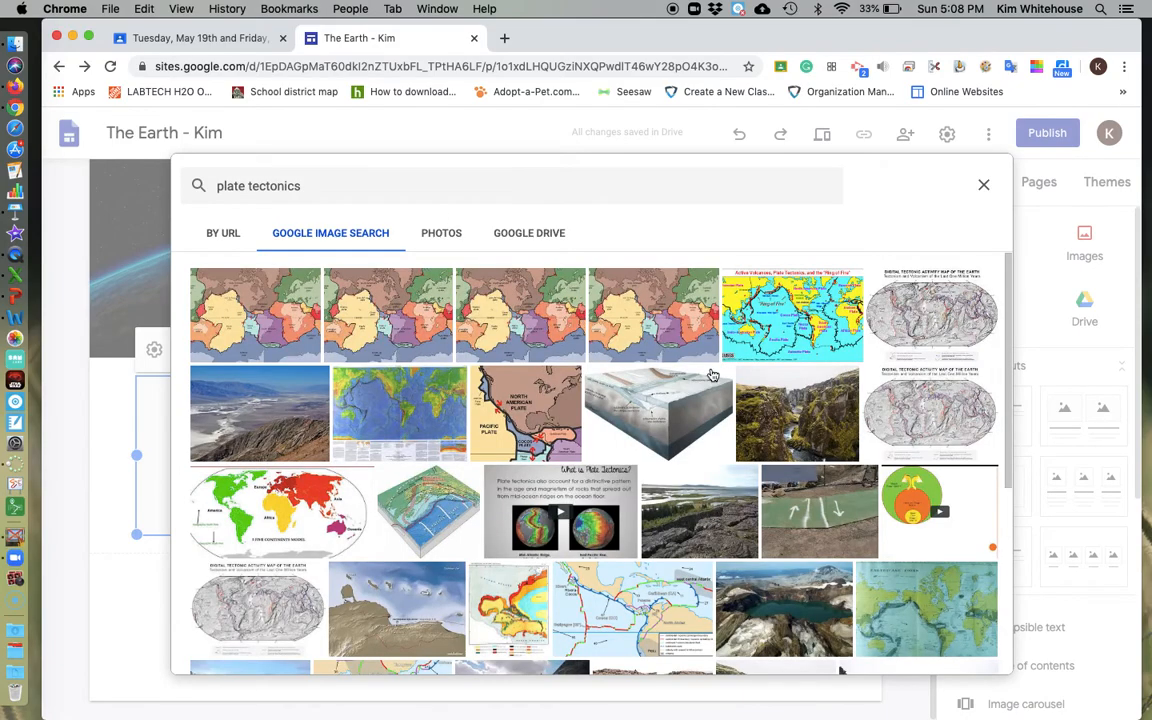
pyautogui.scroll(-3, 848, 566)
pyautogui.scroll(-7, 848, 566)
pyautogui.scroll(10, 848, 566)
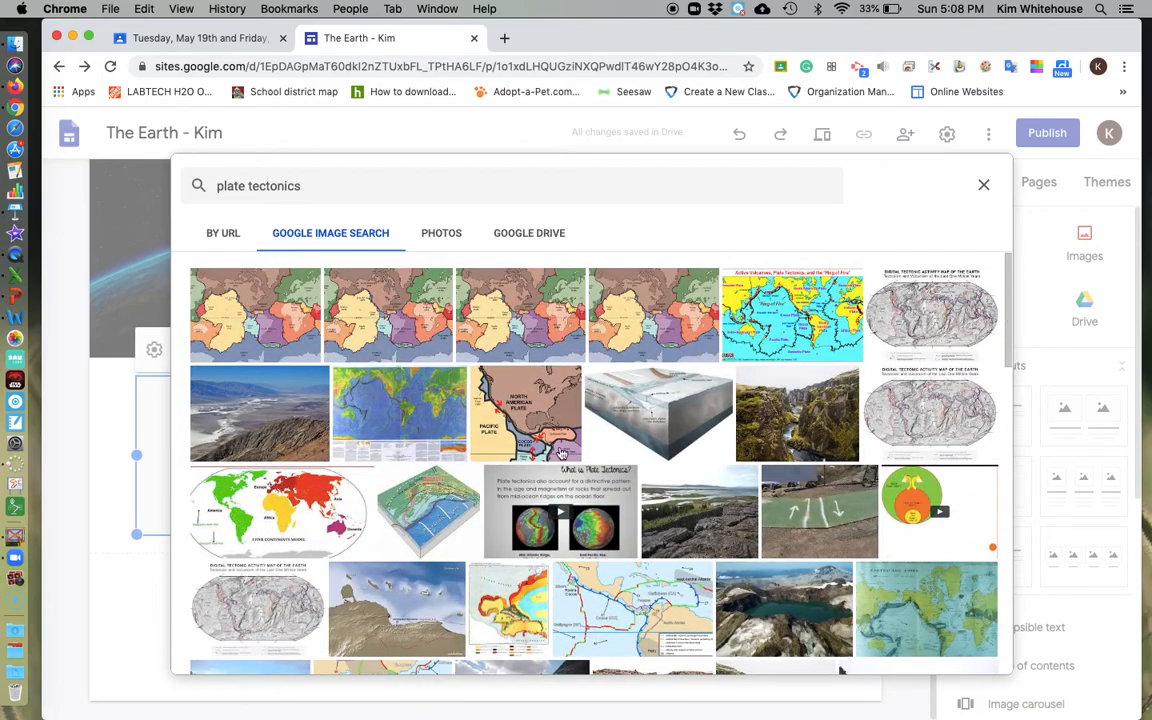
pyautogui.click(492, 382)
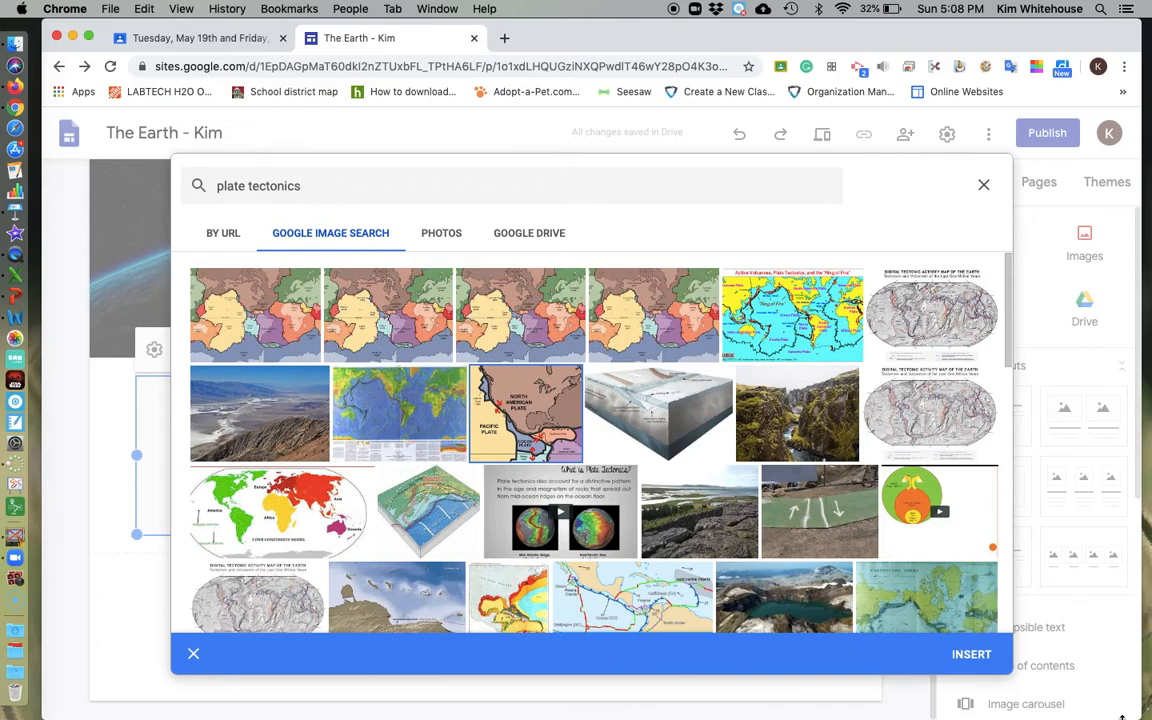
pyautogui.click(971, 654)
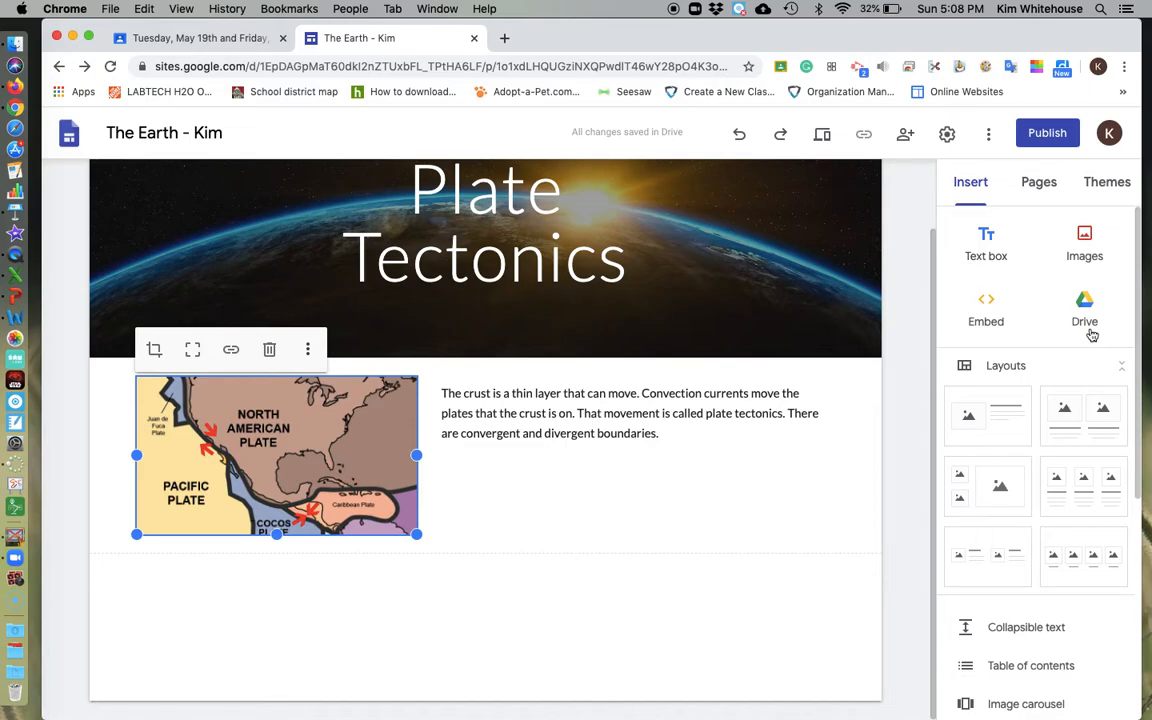
# Step: Add two new pages to the site, named "Weathering and Erosion" and "Volcanoes"
pyautogui.click(1040, 184)
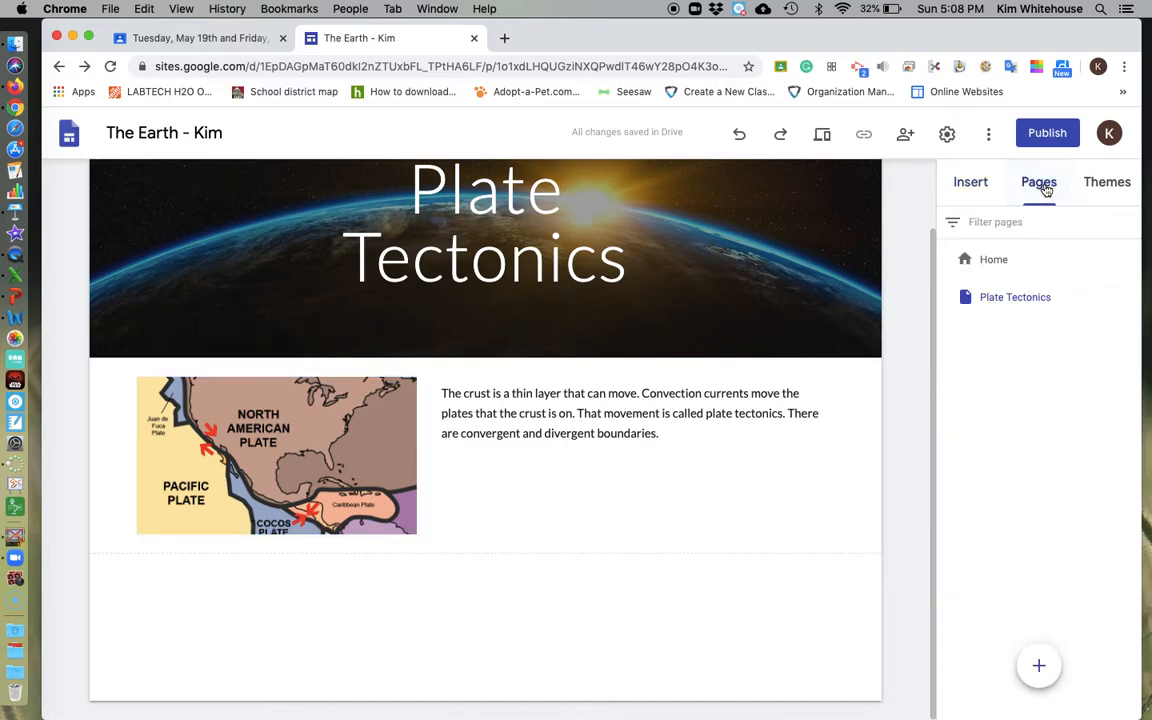
pyautogui.click(1035, 664)
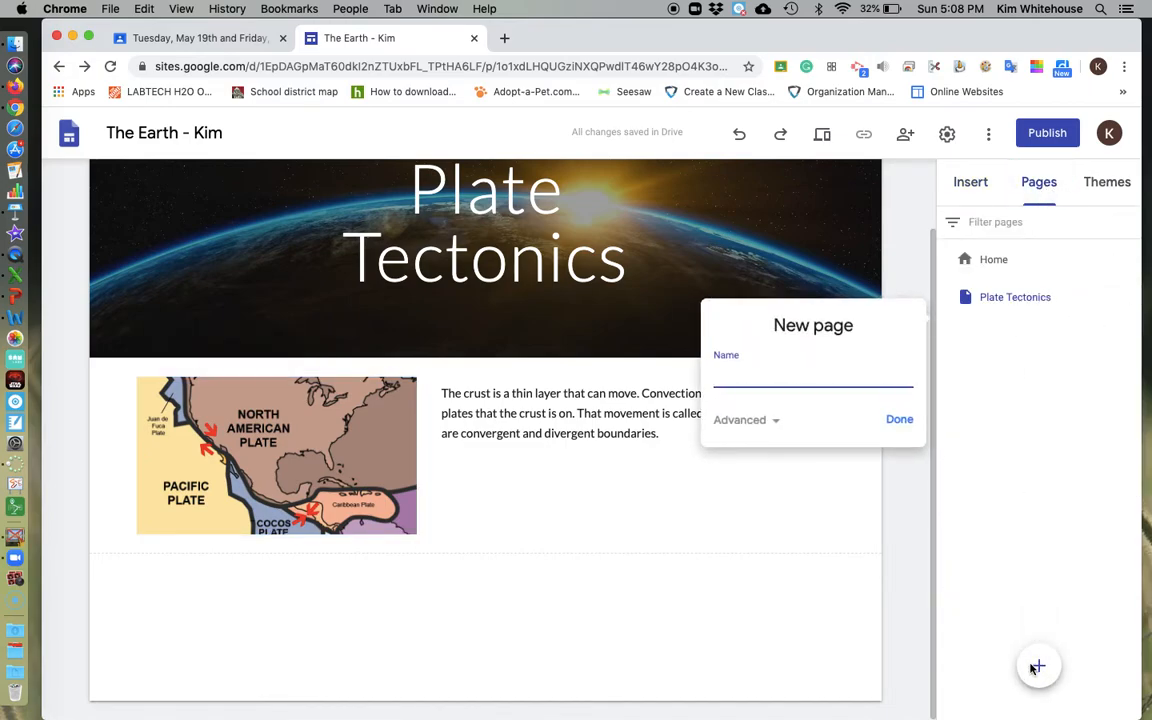
pyautogui.write('Weathering and Erosion')
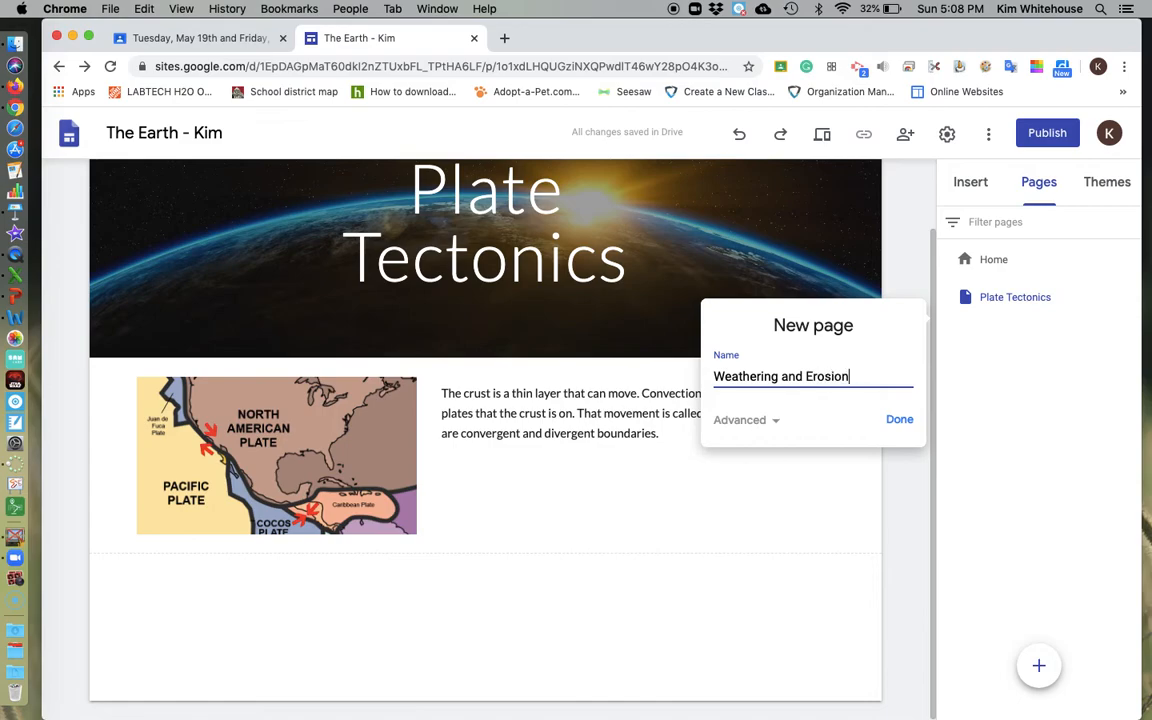
pyautogui.click(894, 419)
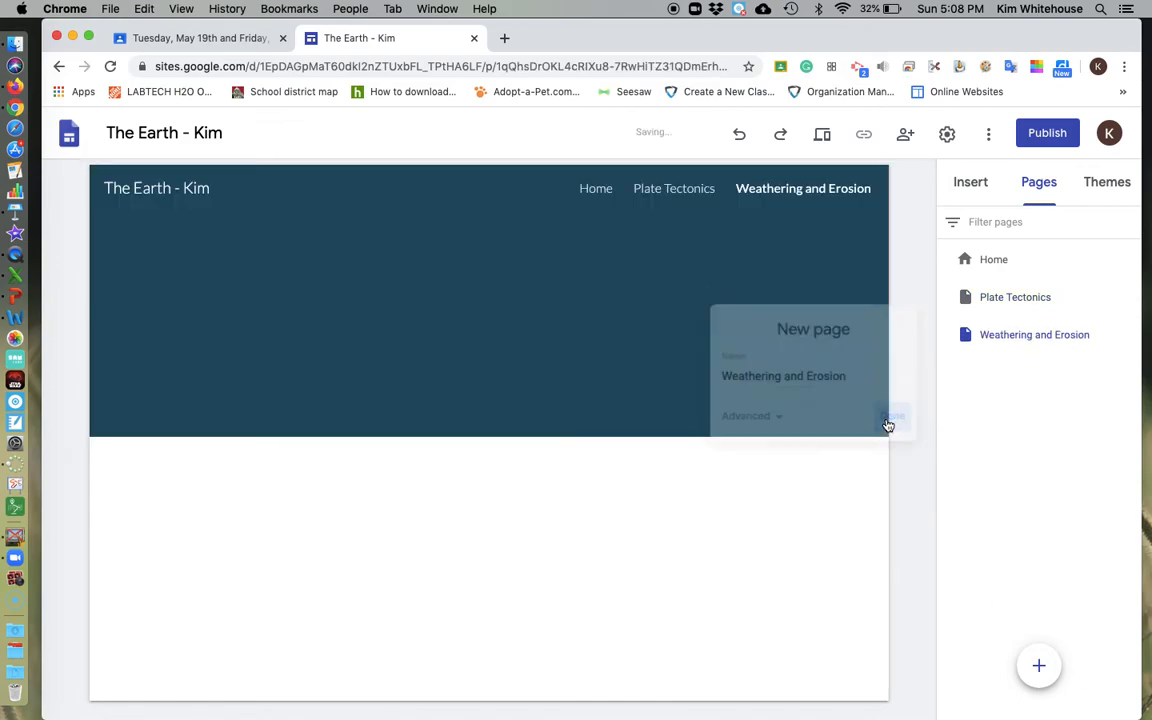
pyautogui.click(1048, 664)
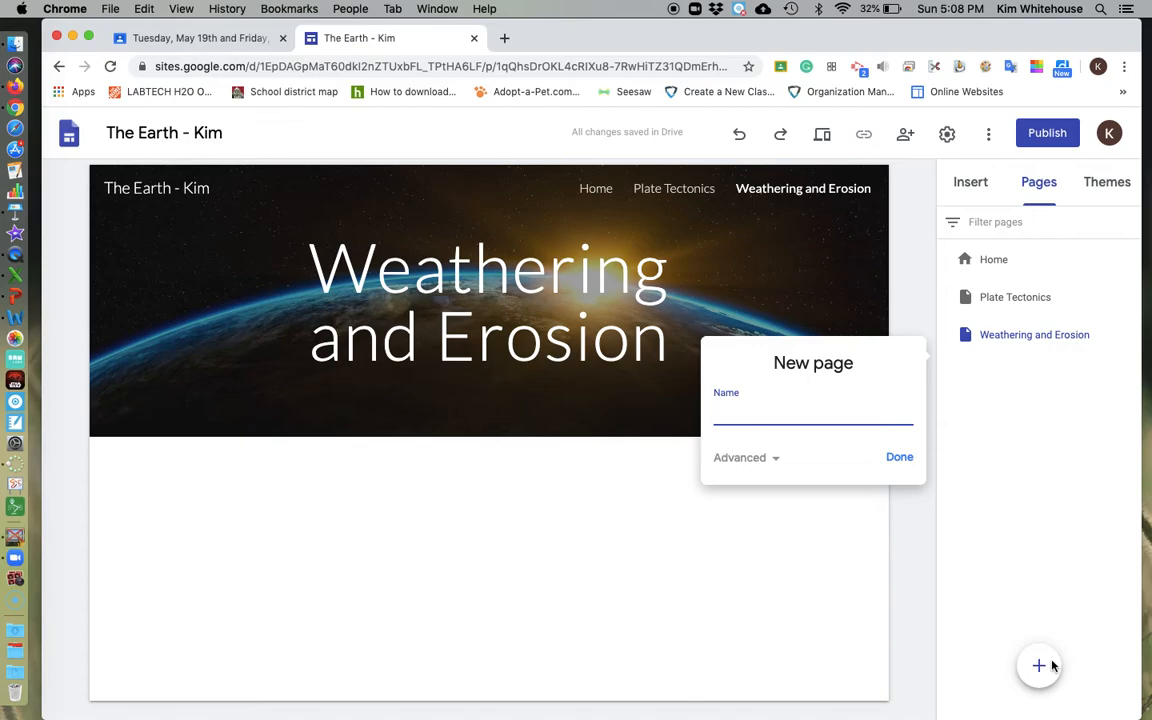
pyautogui.write('Volcanoes')
pyautogui.click(900, 458)
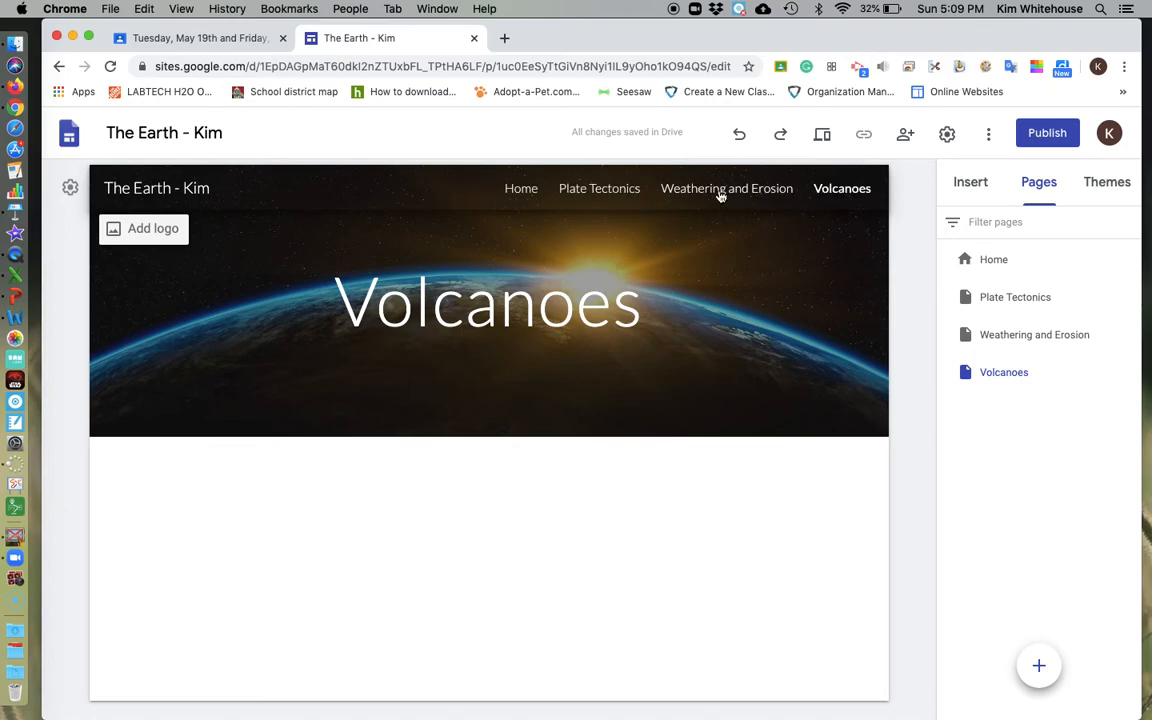
# Step: Add two more pages to the site, named "Earthquakes" and "Tsuamis"
pyautogui.click(1038, 665)
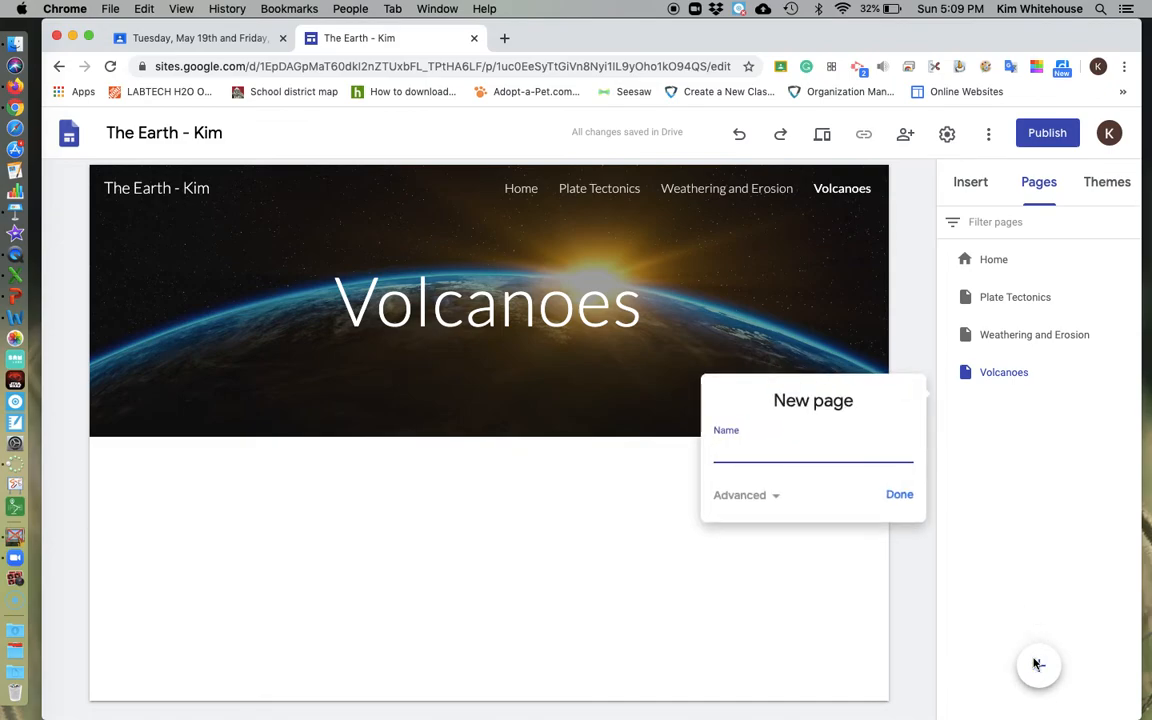
pyautogui.write('Earthquat')
pyautogui.write('es')
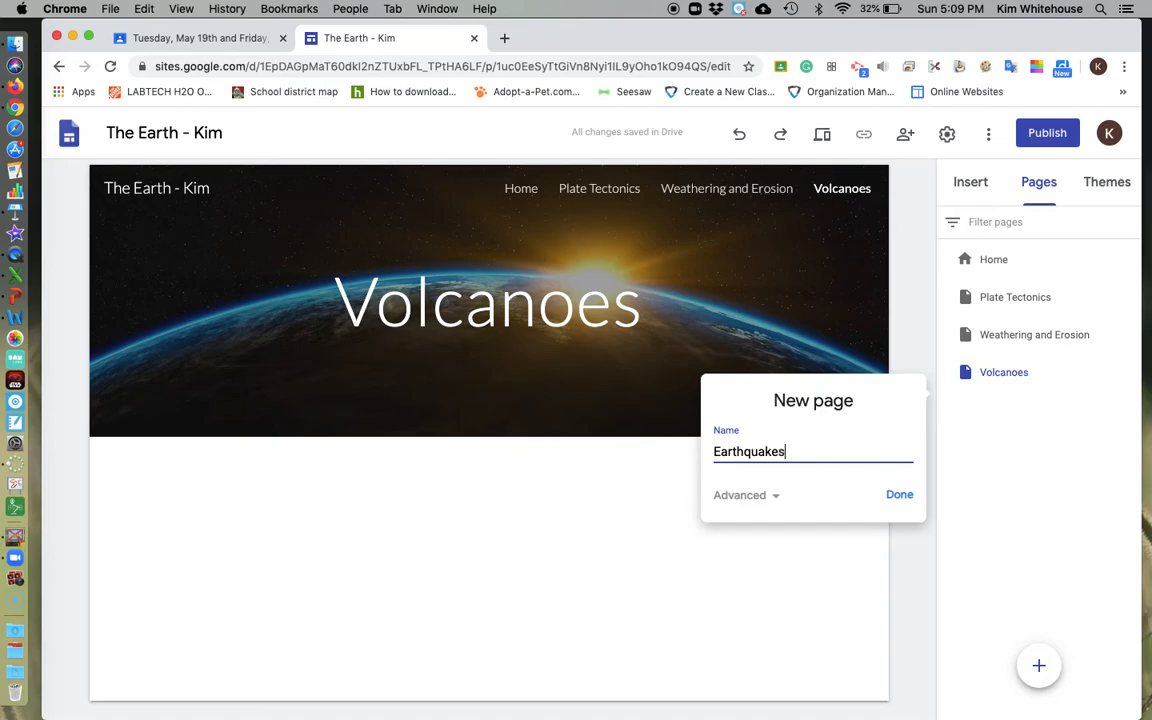
pyautogui.click(900, 496)
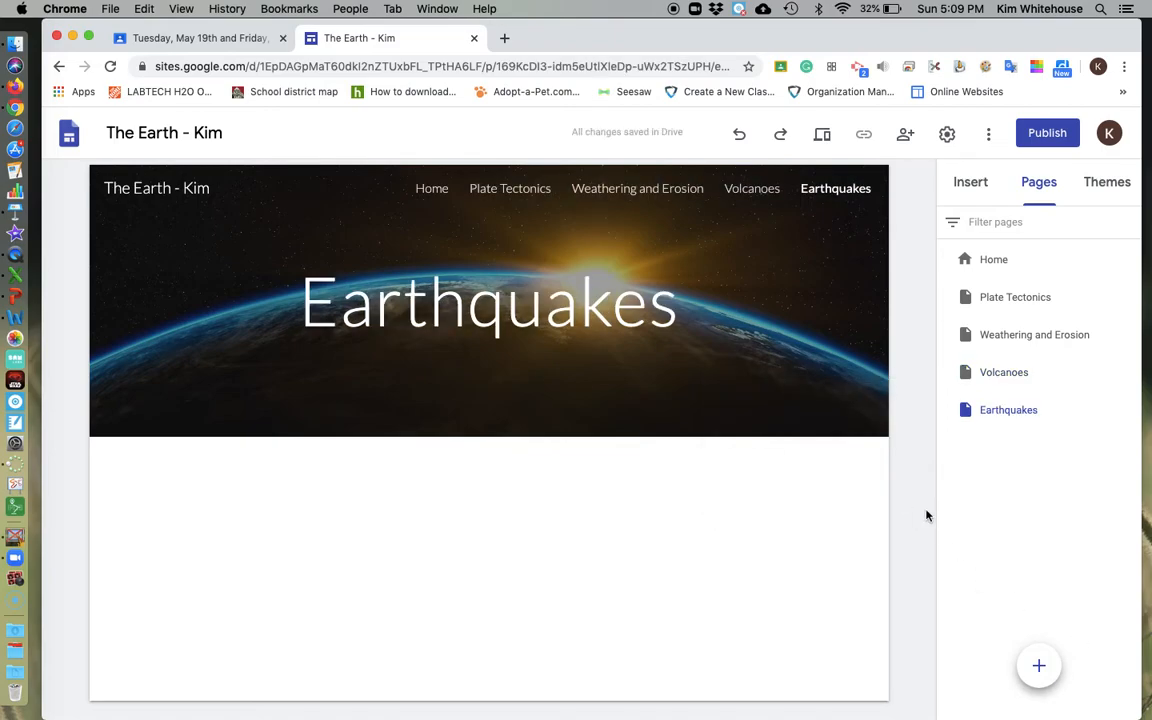
pyautogui.click(1040, 665)
pyautogui.write('Tsuam')
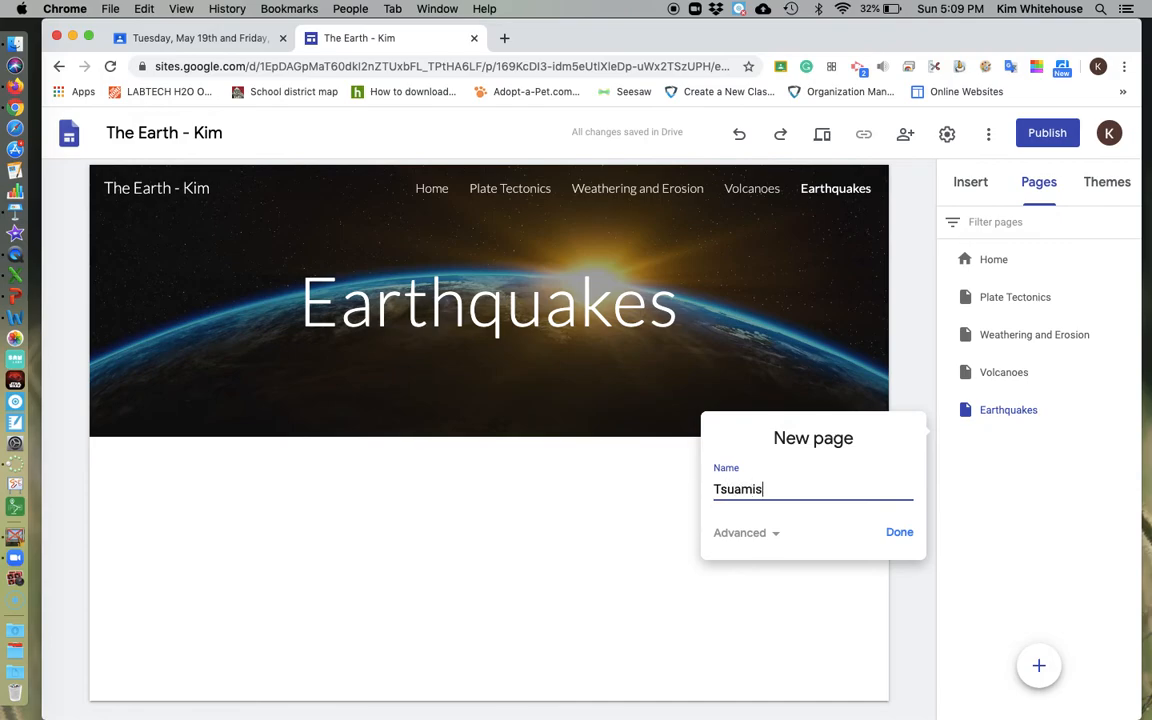
pyautogui.write('is')
pyautogui.click(897, 532)
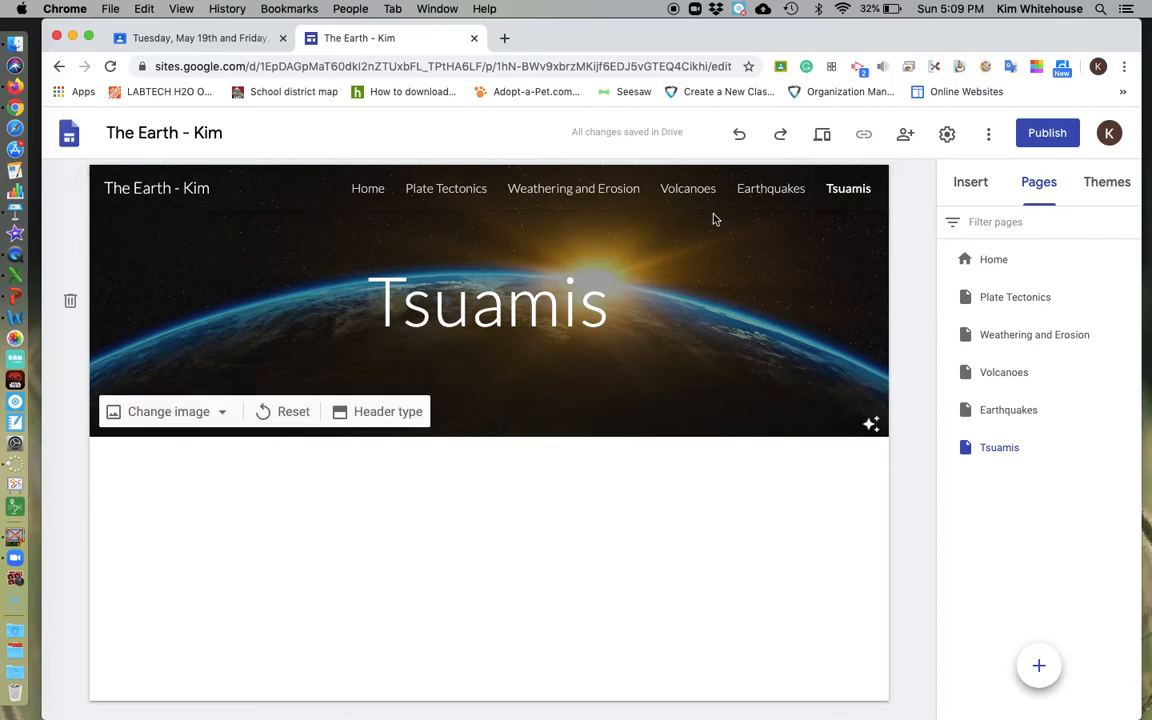
# Step: Look through the Weathering and Erosion, Volcanoes and Earthquakes pages and the layouts available for their content
pyautogui.click(618, 189)
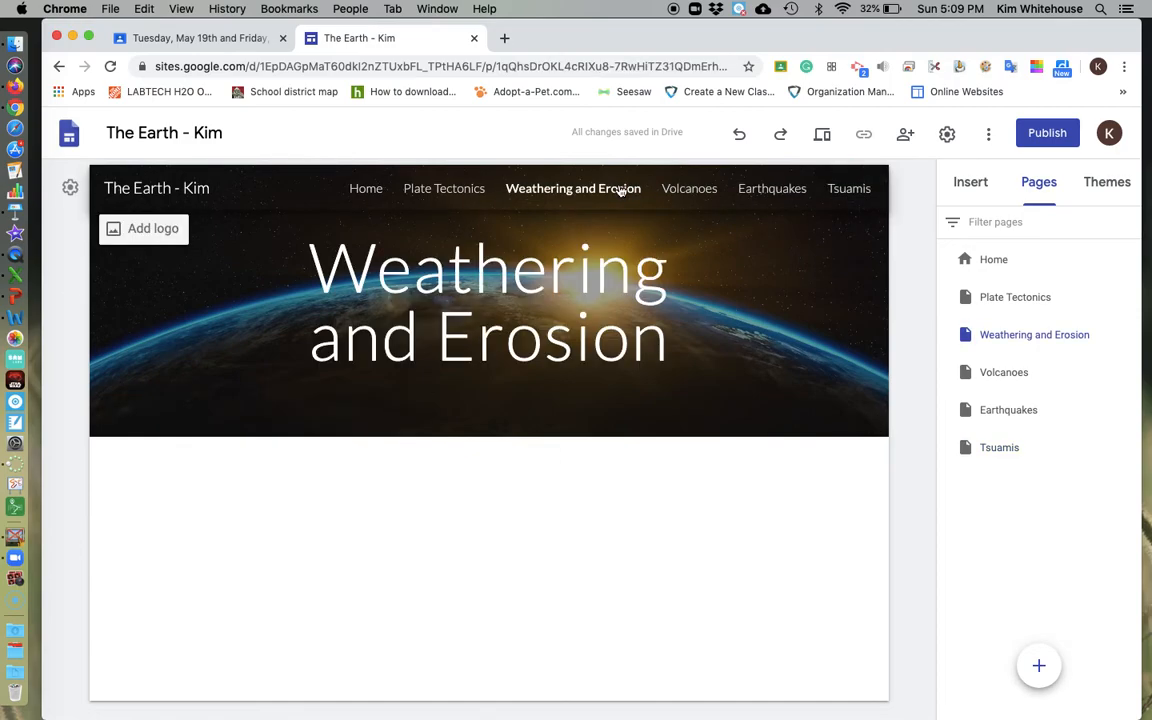
pyautogui.click(970, 181)
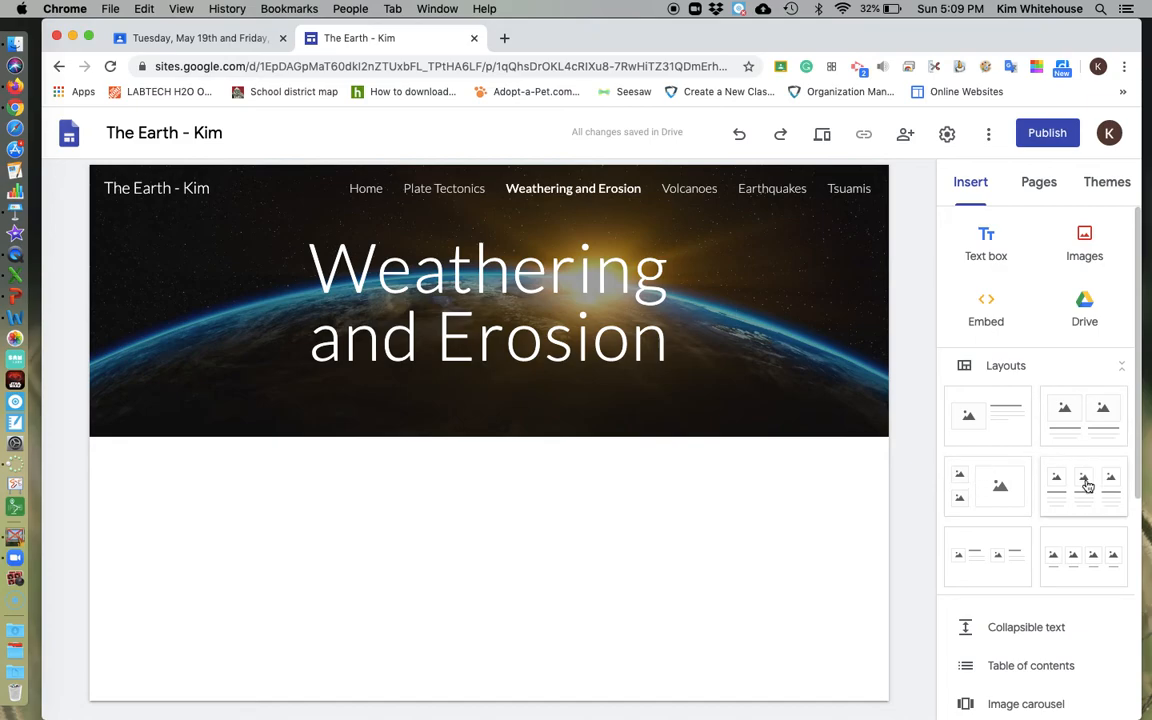
pyautogui.click(681, 187)
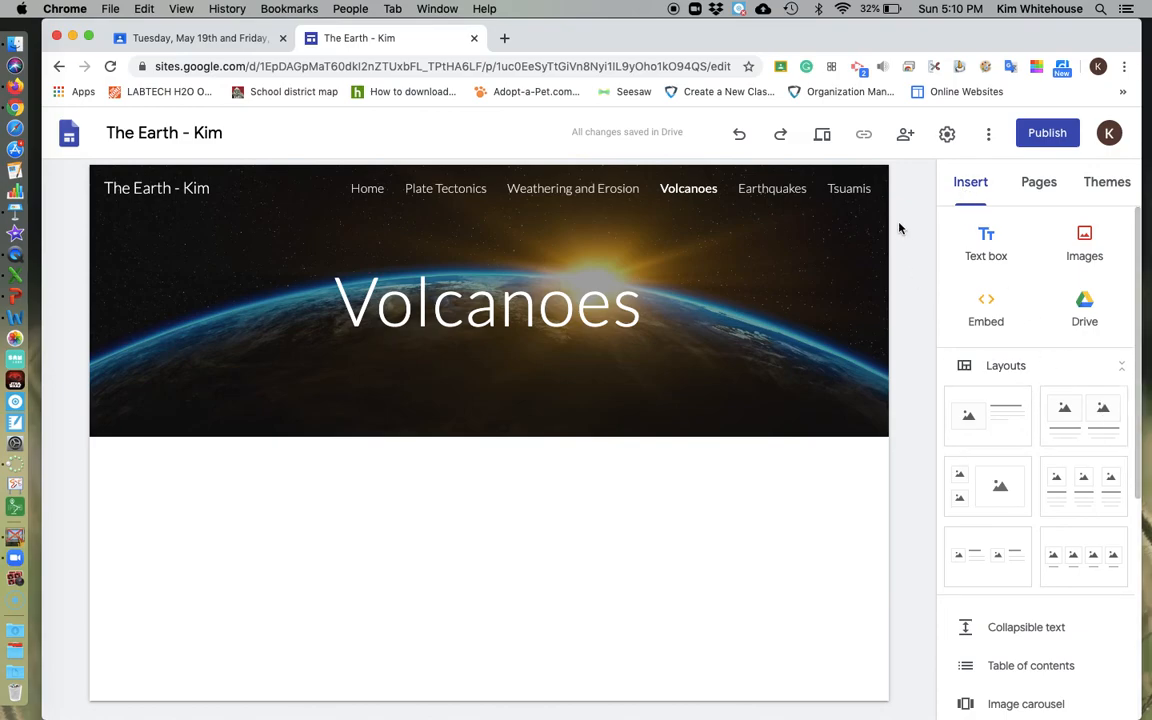
pyautogui.click(785, 190)
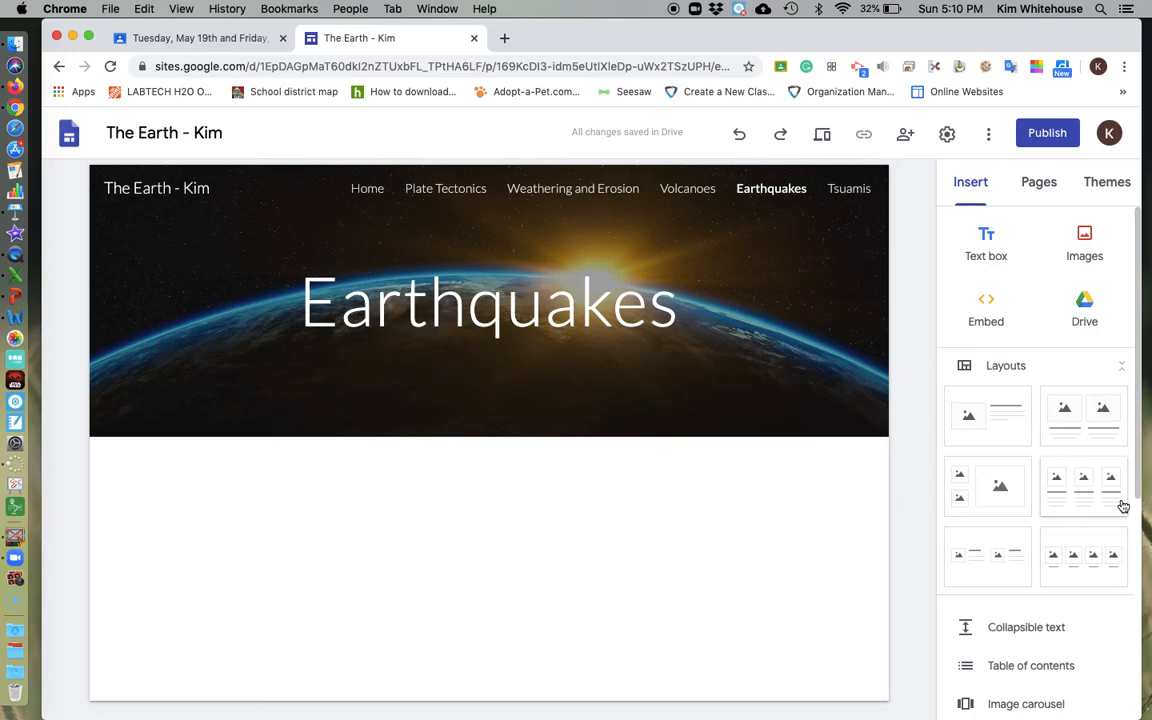
pyautogui.moveTo(594, 419)
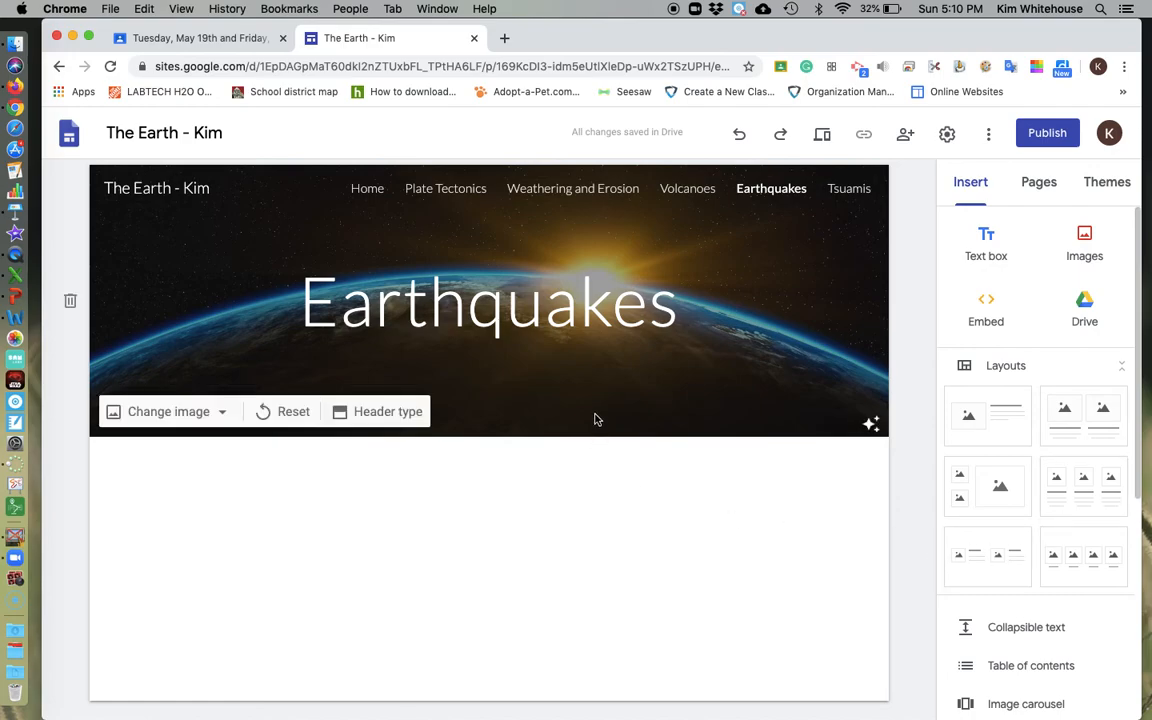